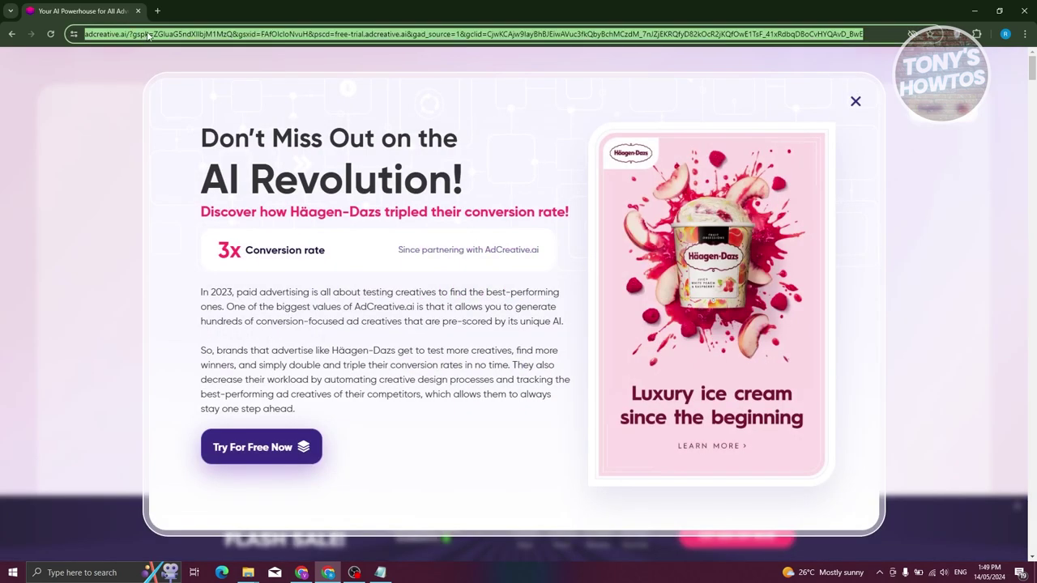
Step: Strip the tracking parameters from the page address and load the plain adcreative.ai home page
click(125, 40)
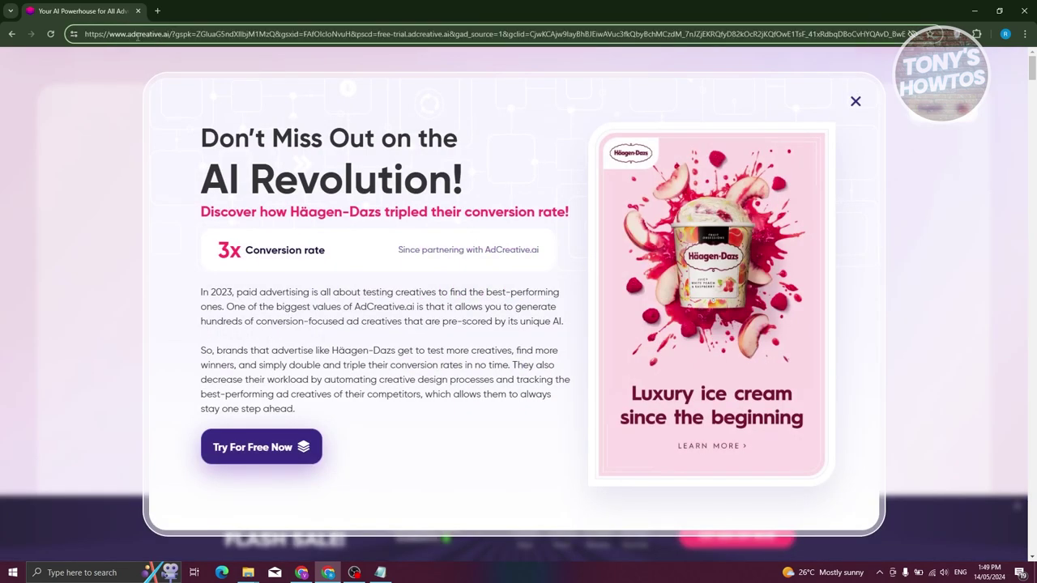
drag(172, 34, 906, 34)
key(BackSpace)
key(Return)
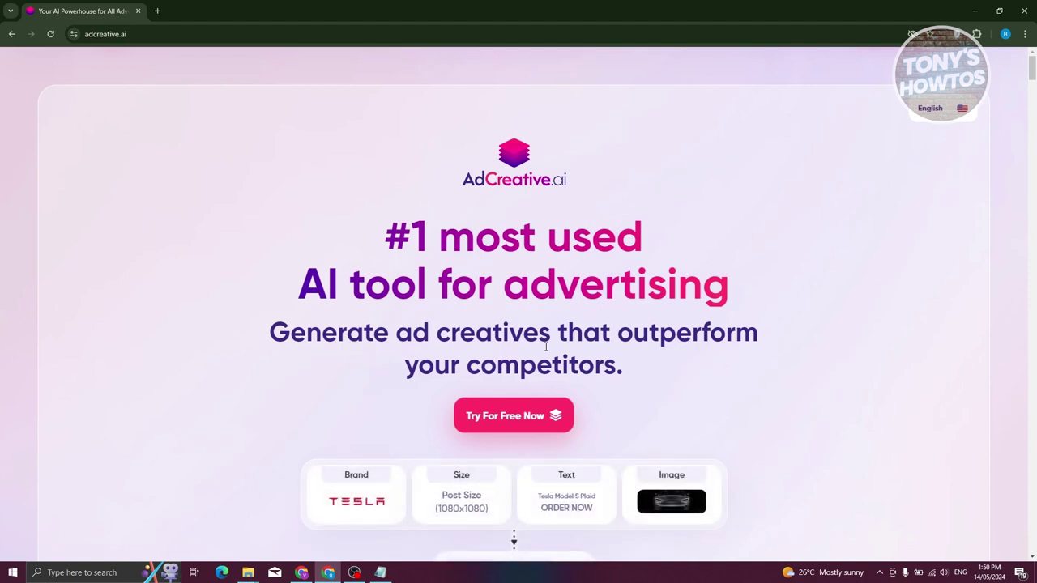
Step: Start the free trial and sign up with the existing Google account, continuing without granting Google Ads access
click(479, 419)
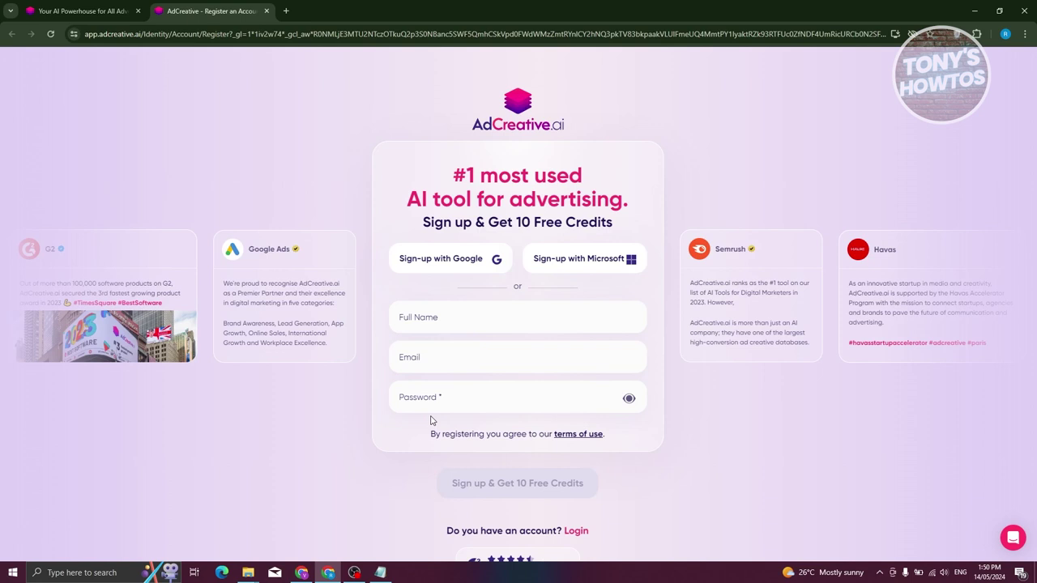
click(465, 263)
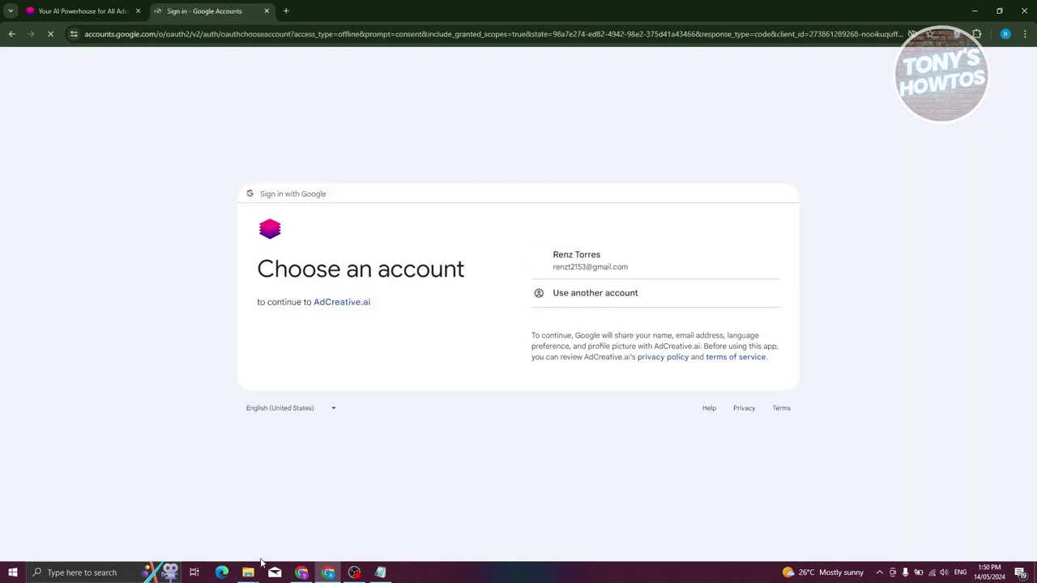
click(620, 267)
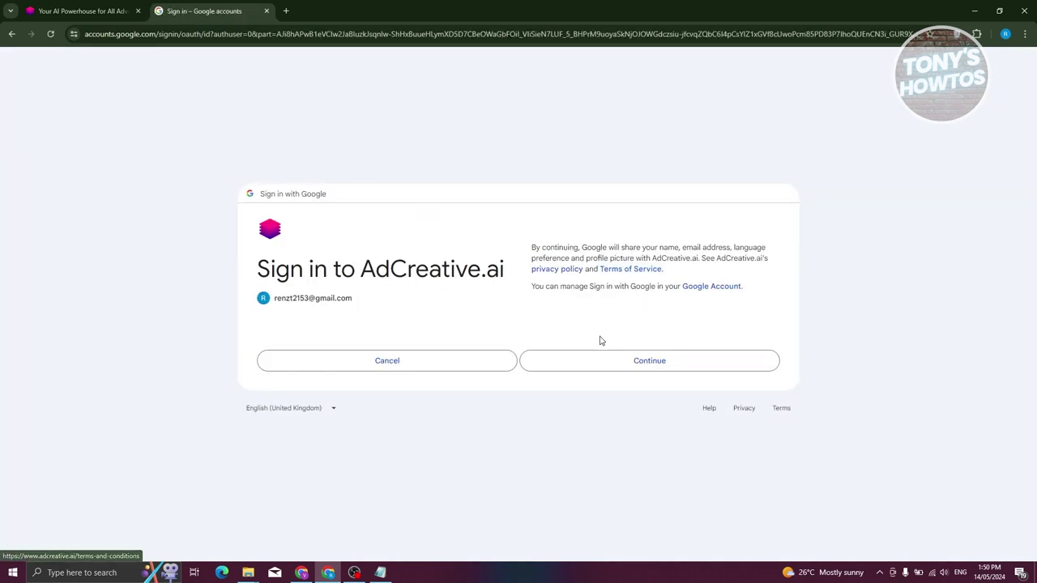
click(622, 362)
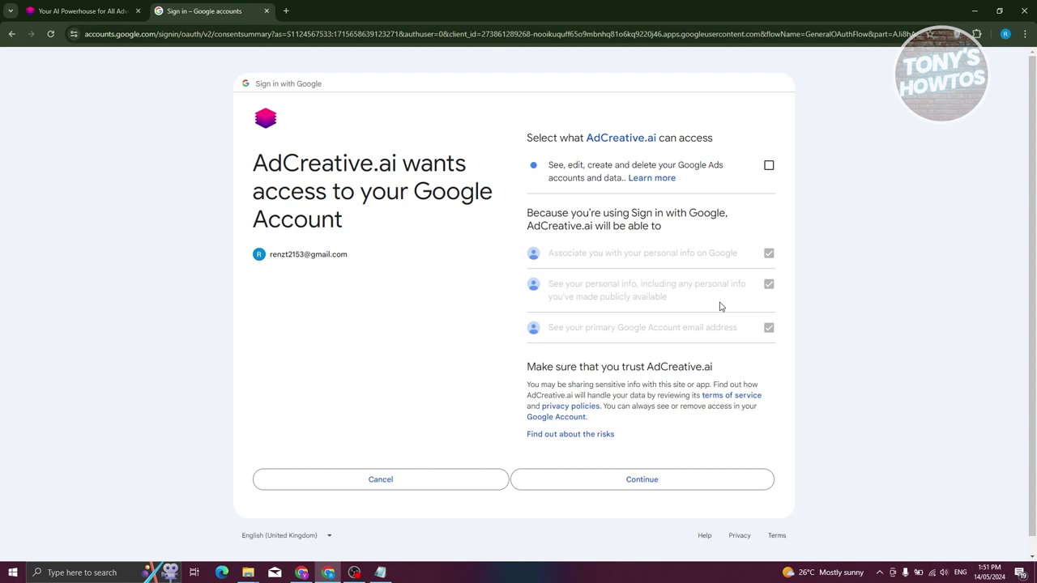
click(631, 489)
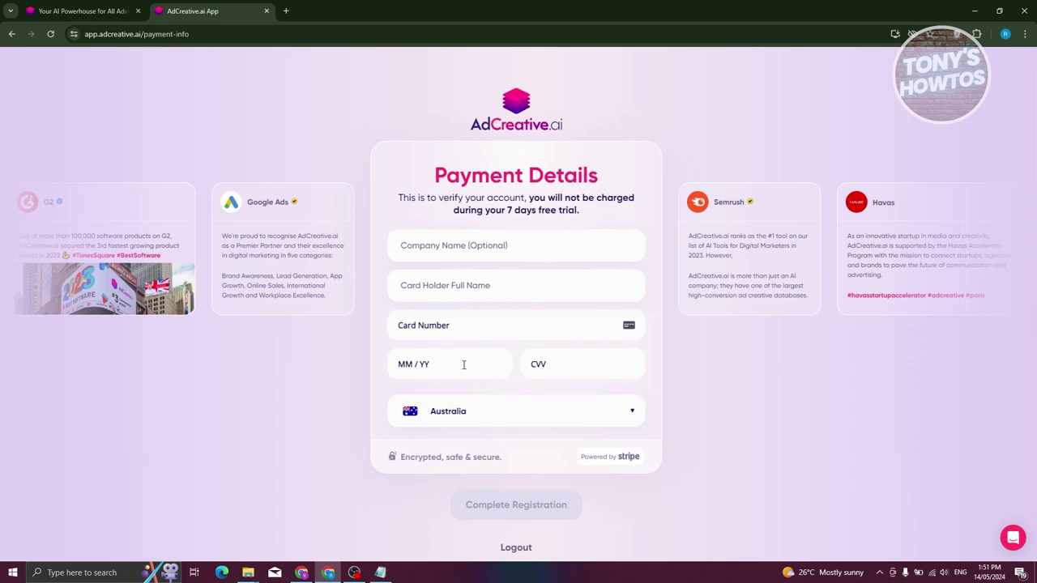
click(512, 419)
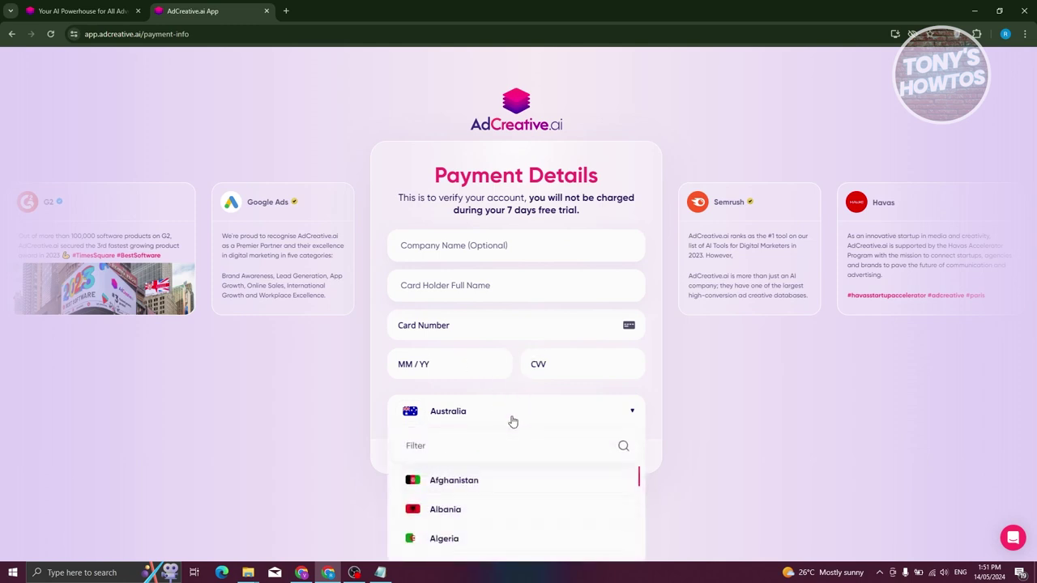
click(295, 460)
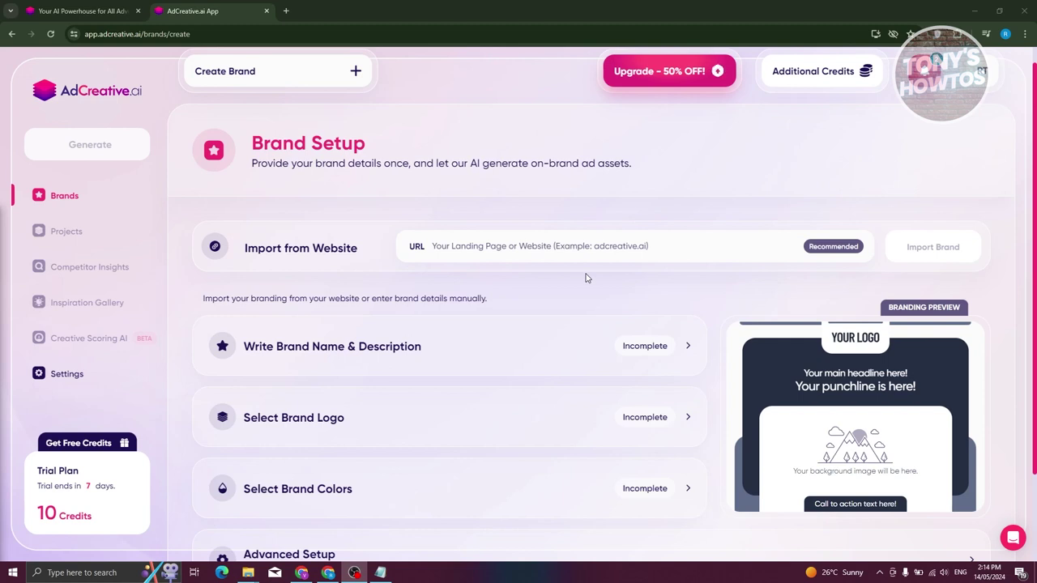
Step: Enter Renzi Shop as the brand name in the manual brand details
scroll(592, 284, down, 2)
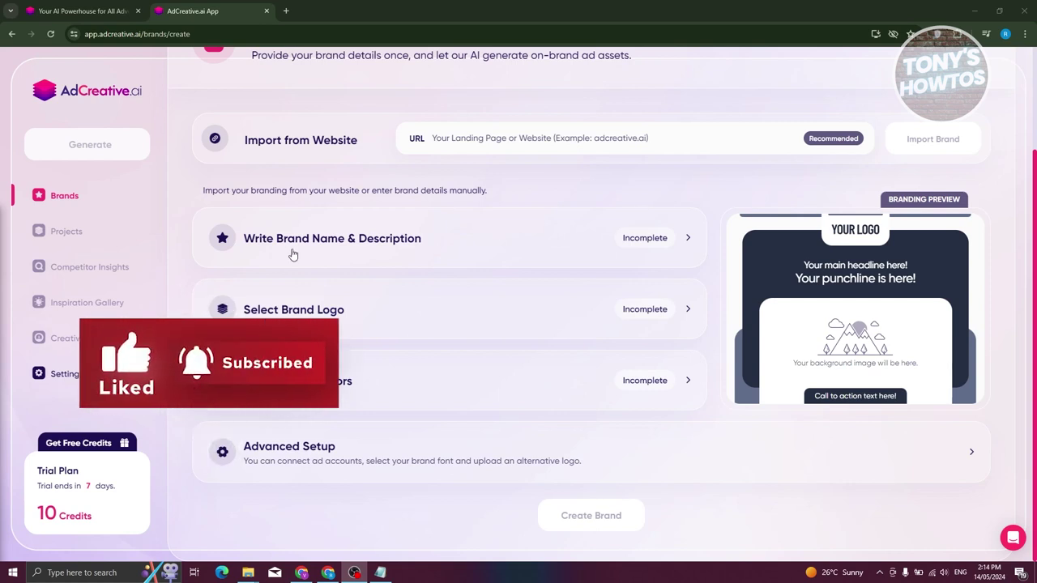
click(405, 255)
click(389, 307)
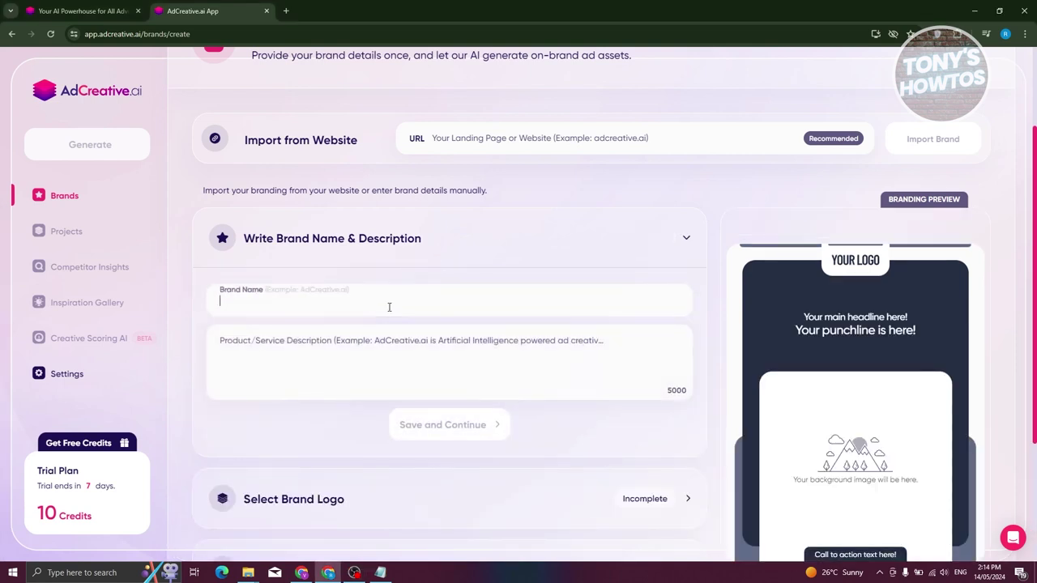
text(Renzi)
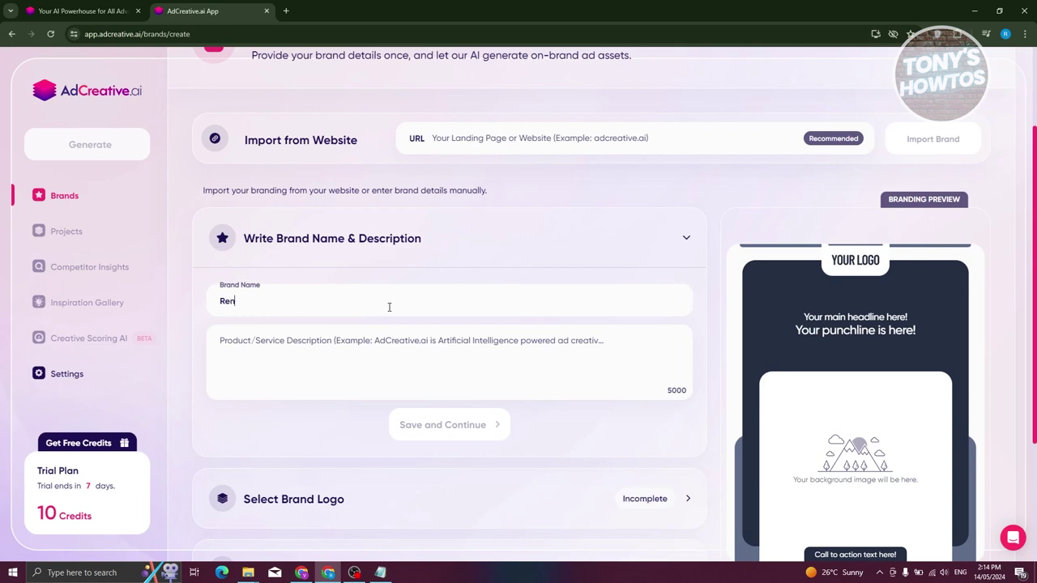
text(hop)
Step: Write "We sell clothes and accessories" as the product/service description and save the brand name and description
click(361, 364)
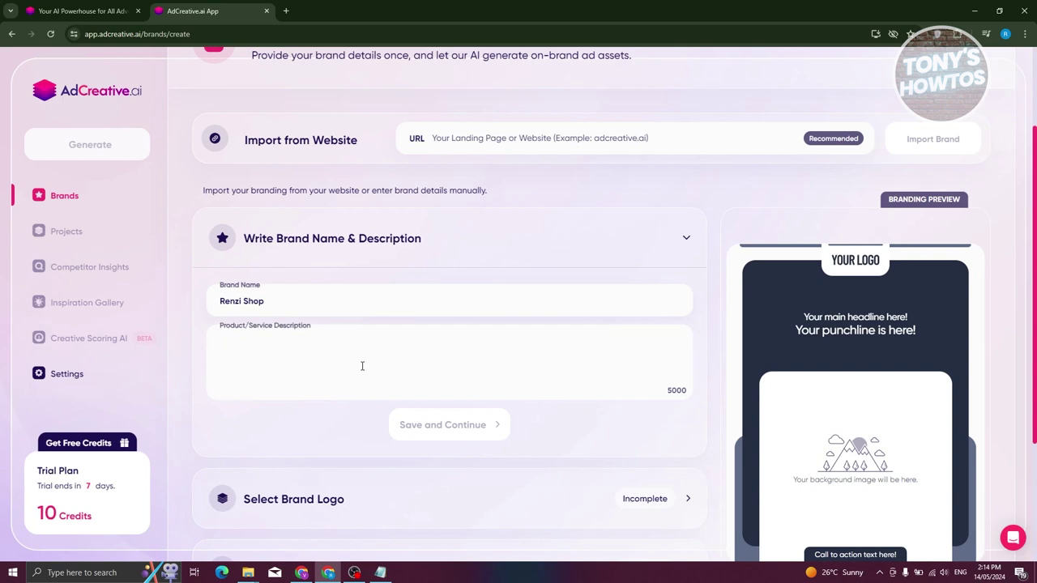
text(E)
key(BackSpace)
text(We sell clo)
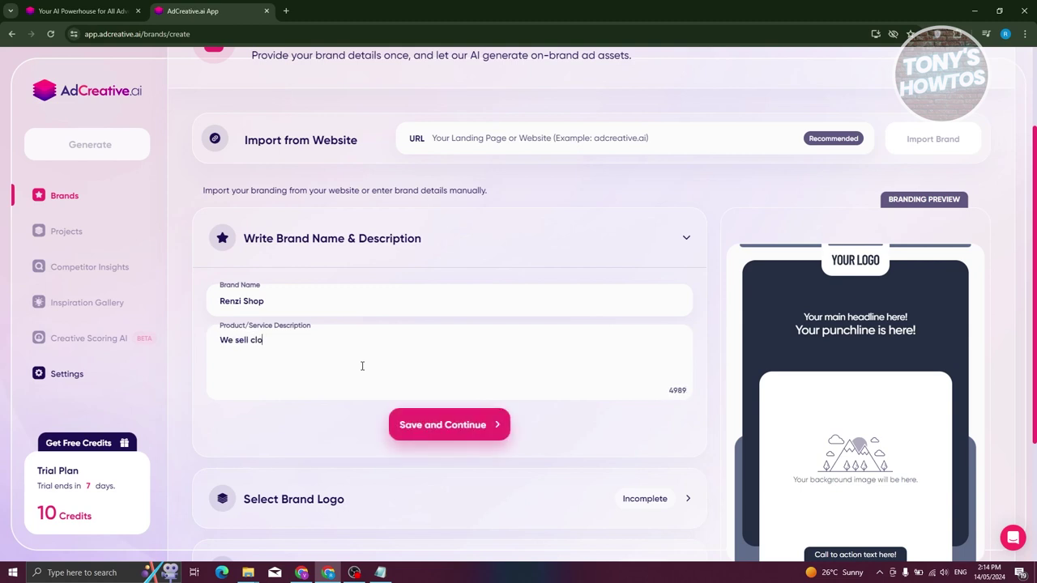
text(thes and accesories)
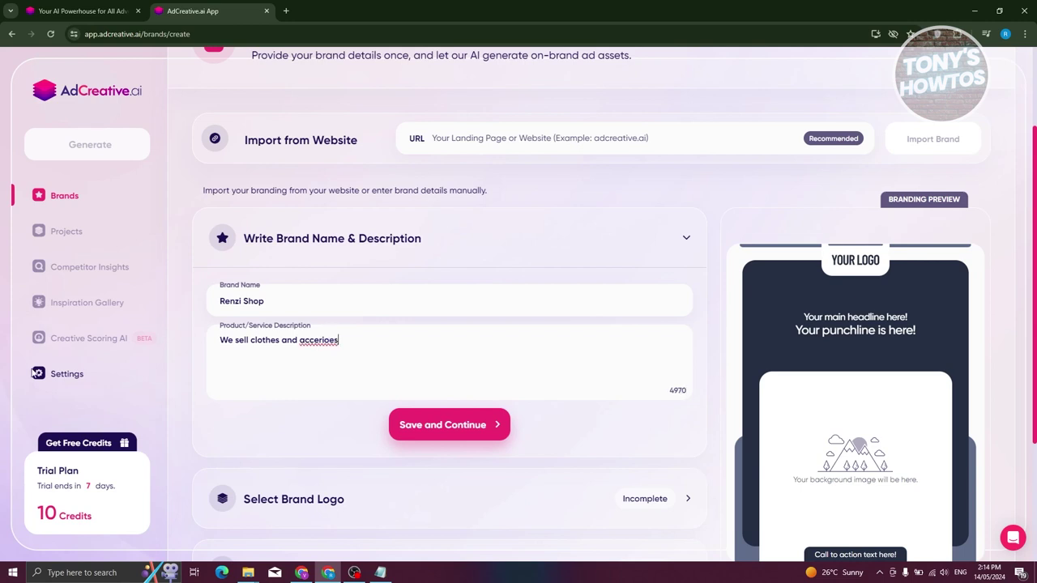
key(BackSpace)
key(BackSpace)
text(sso)
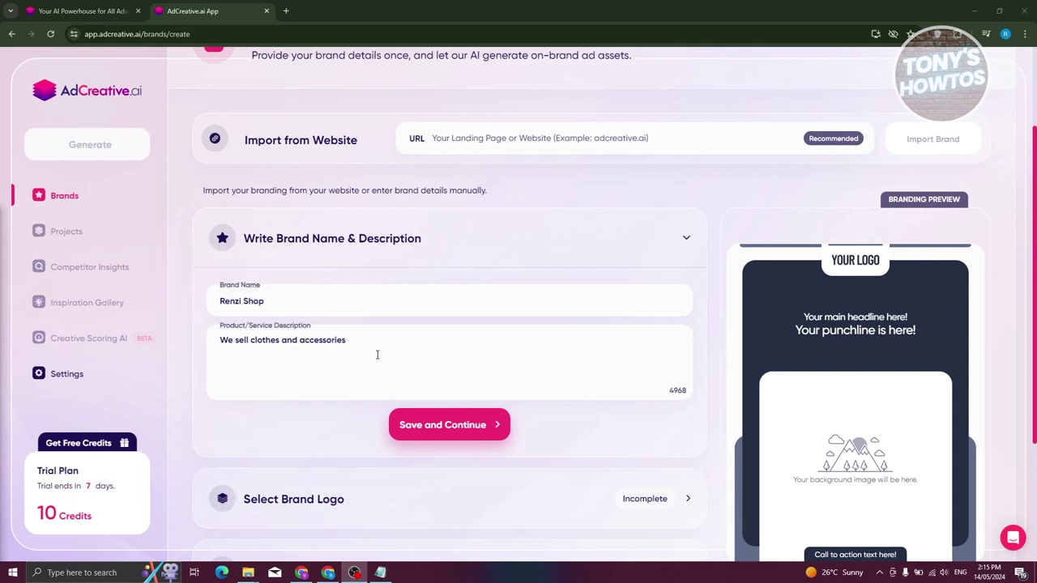
click(419, 438)
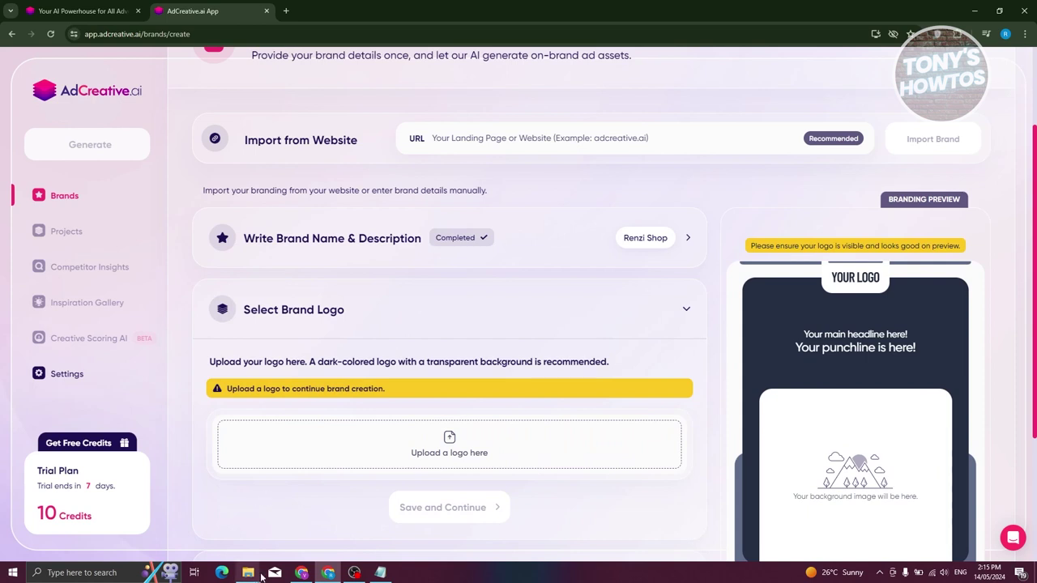
Step: Upload 7.jpg from the Downloads folder as the brand logo
click(457, 437)
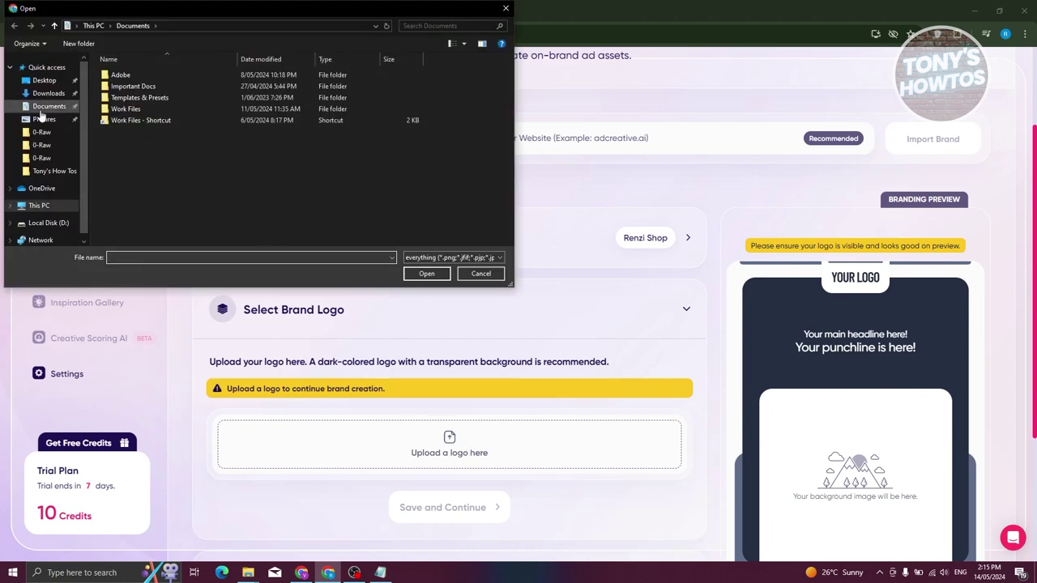
click(48, 93)
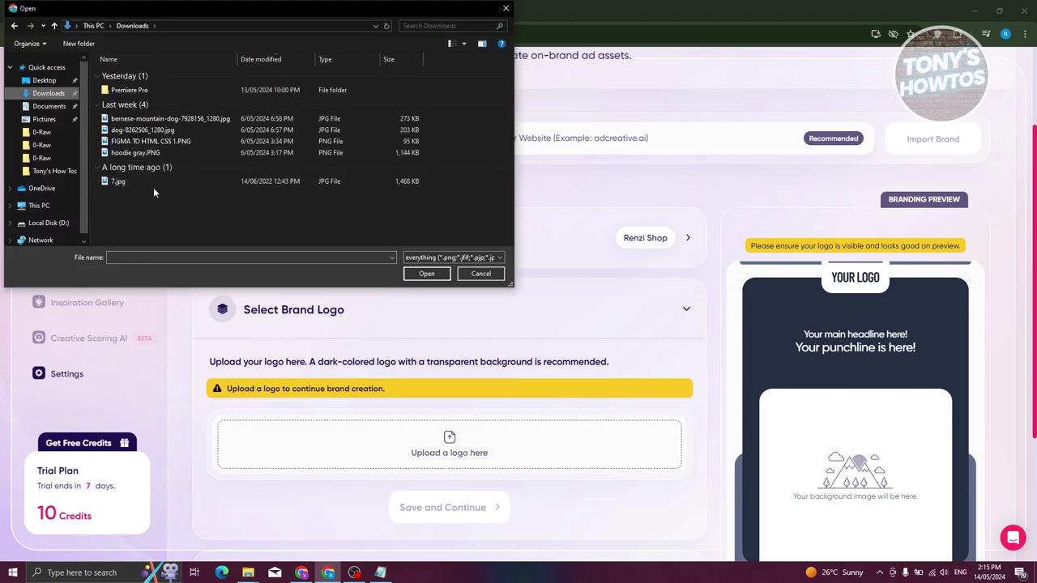
click(150, 180)
click(438, 274)
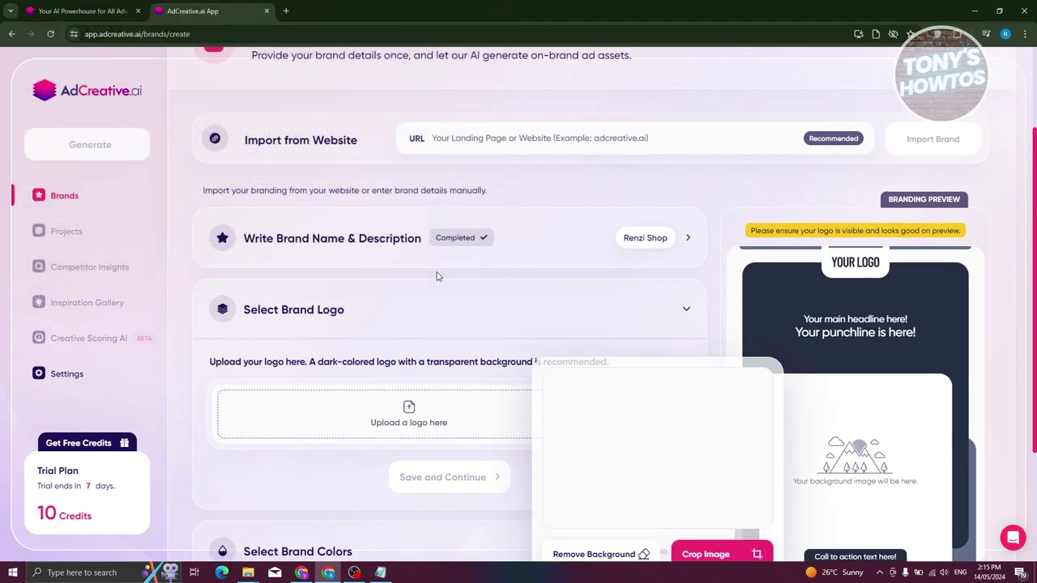
Step: Try to remove the background of the uploaded logo, and confirm the logo for the brand
scroll(524, 435, down, 2)
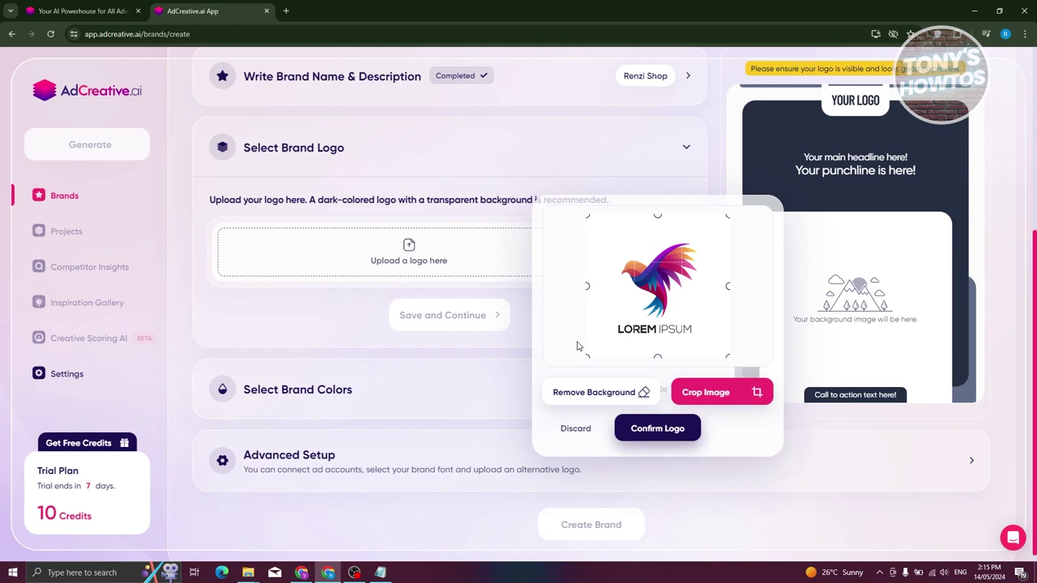
click(594, 392)
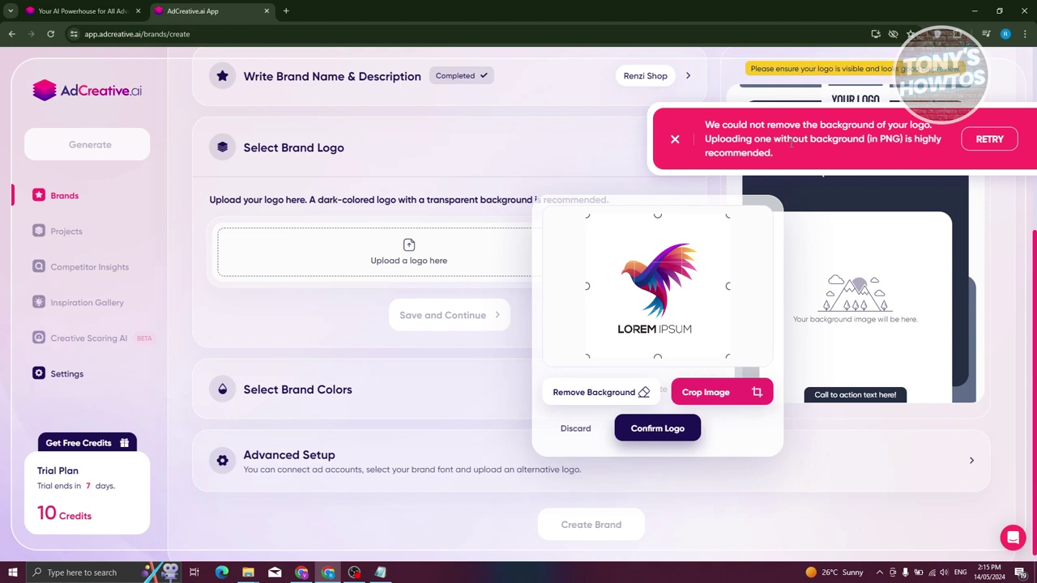
click(656, 431)
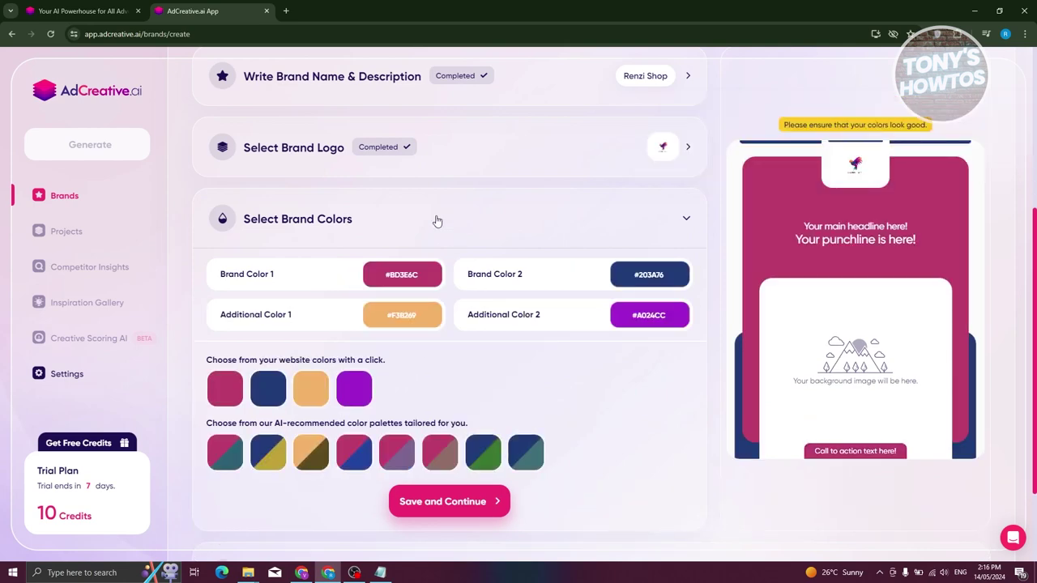
Step: Recheck the brand logo section and examine the custom color settings and hex code of Brand Color 1
click(470, 164)
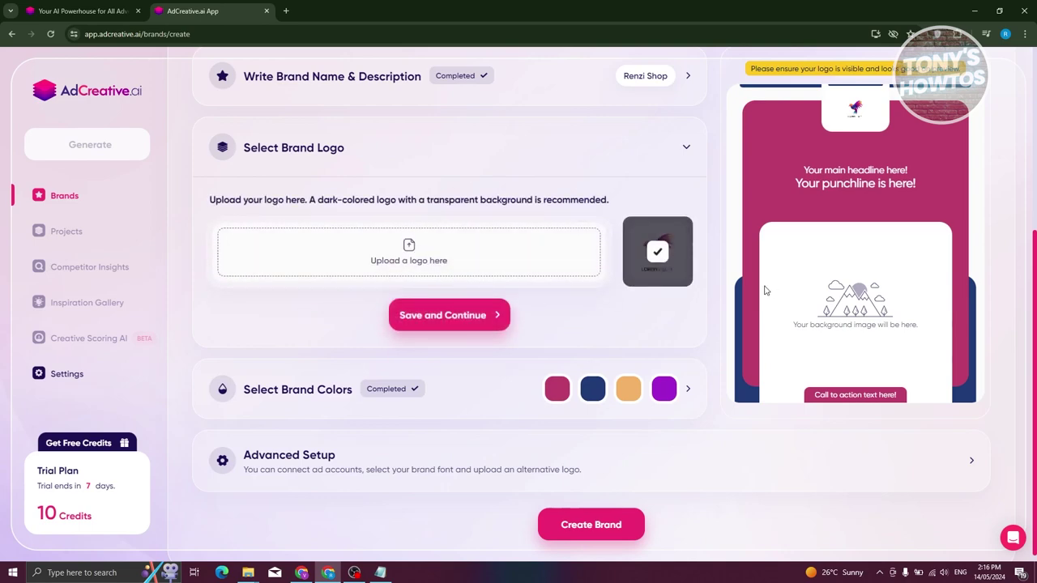
click(459, 391)
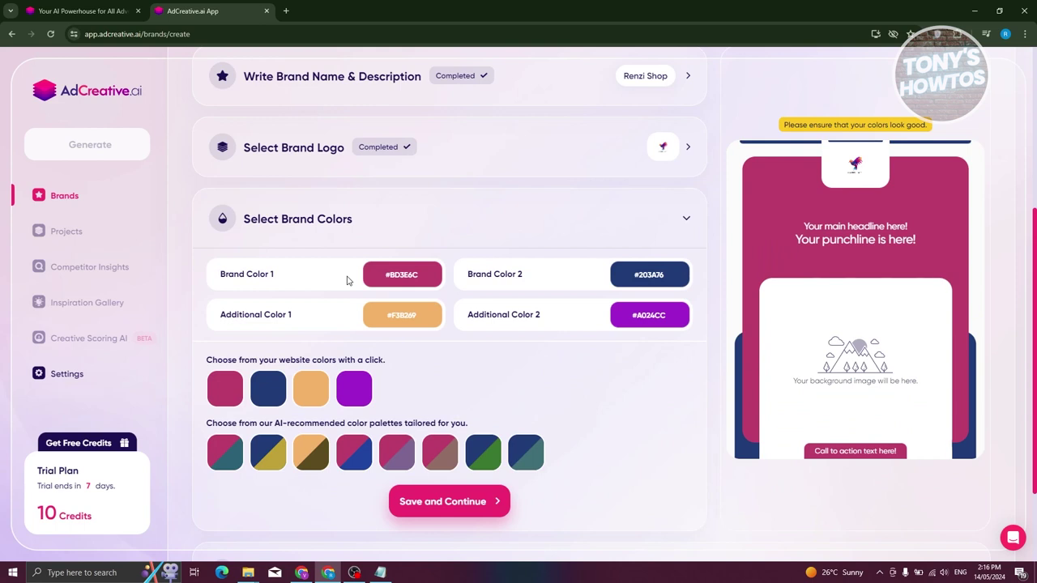
click(396, 275)
scroll(465, 315, up, 1)
scroll(503, 346, up, 3)
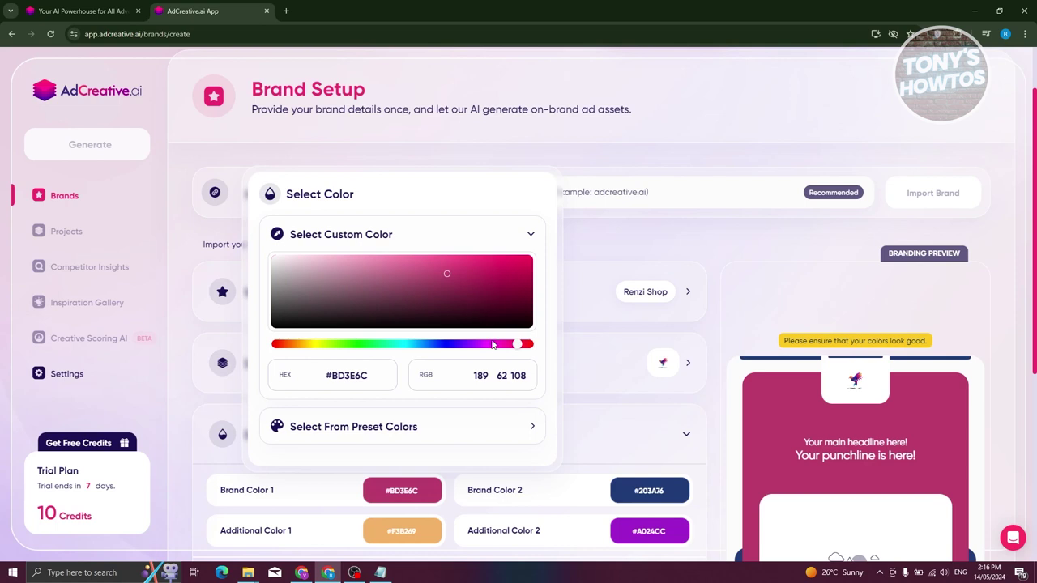
drag(334, 380, 395, 382)
drag(328, 373, 395, 383)
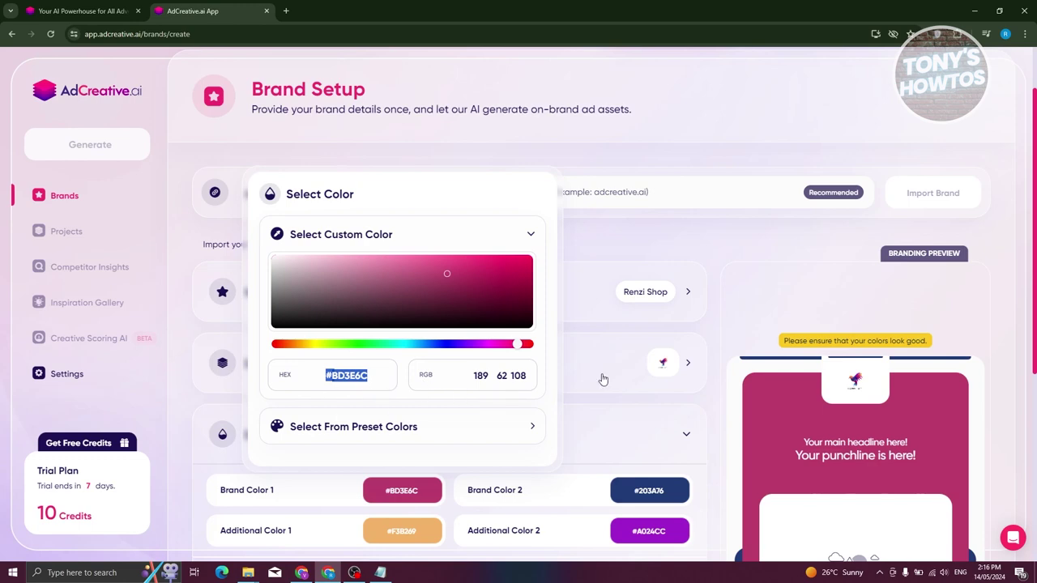
click(638, 412)
Step: Save the brand colors as extracted from the logo, without choosing a recommended palette
scroll(636, 410, down, 3)
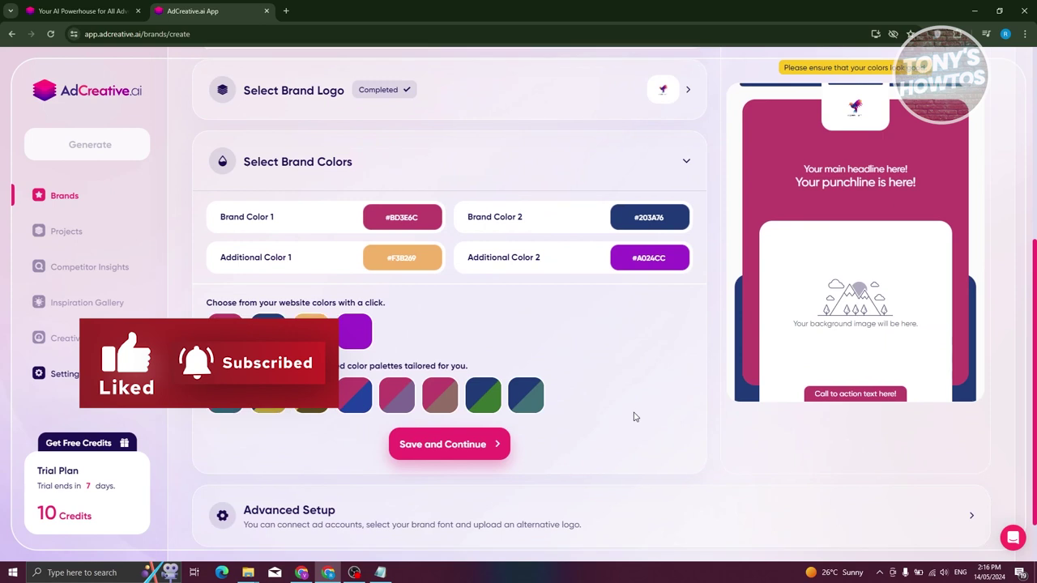
scroll(616, 413, down, 1)
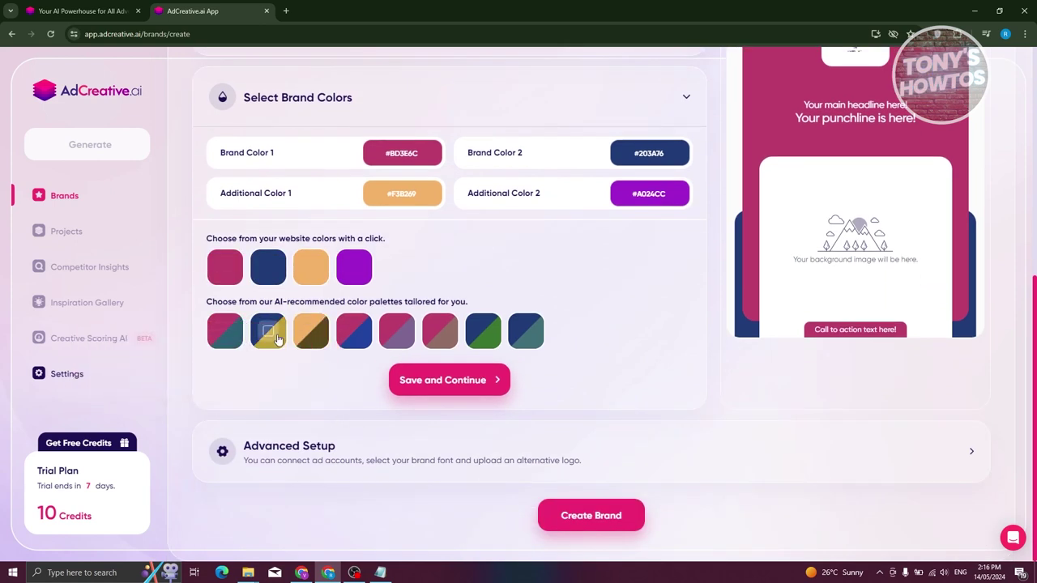
click(444, 380)
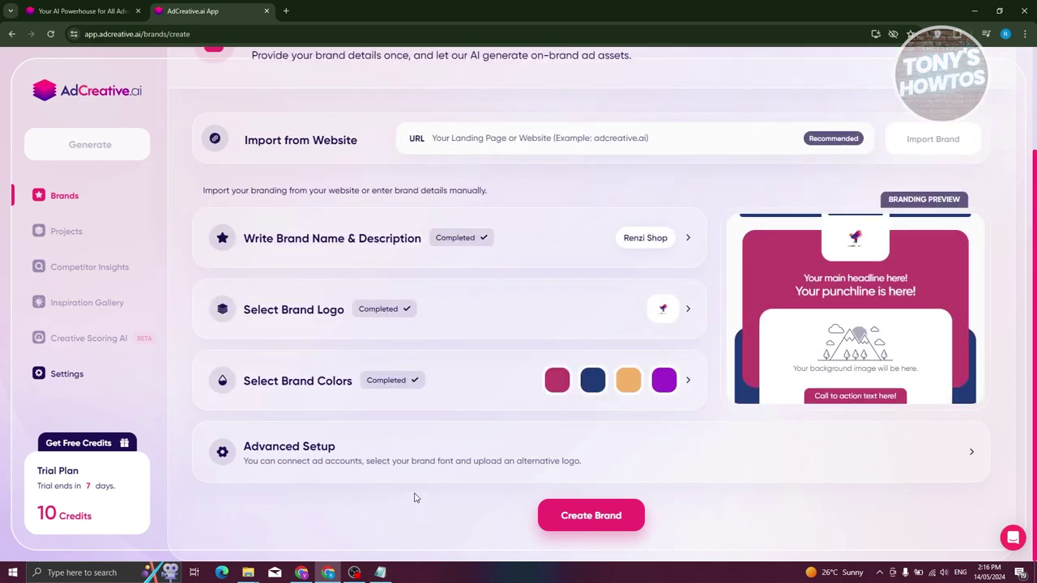
Step: Review the advanced setup, keep the Default (Recommended) font, and create the brand
click(384, 456)
scroll(383, 458, down, 3)
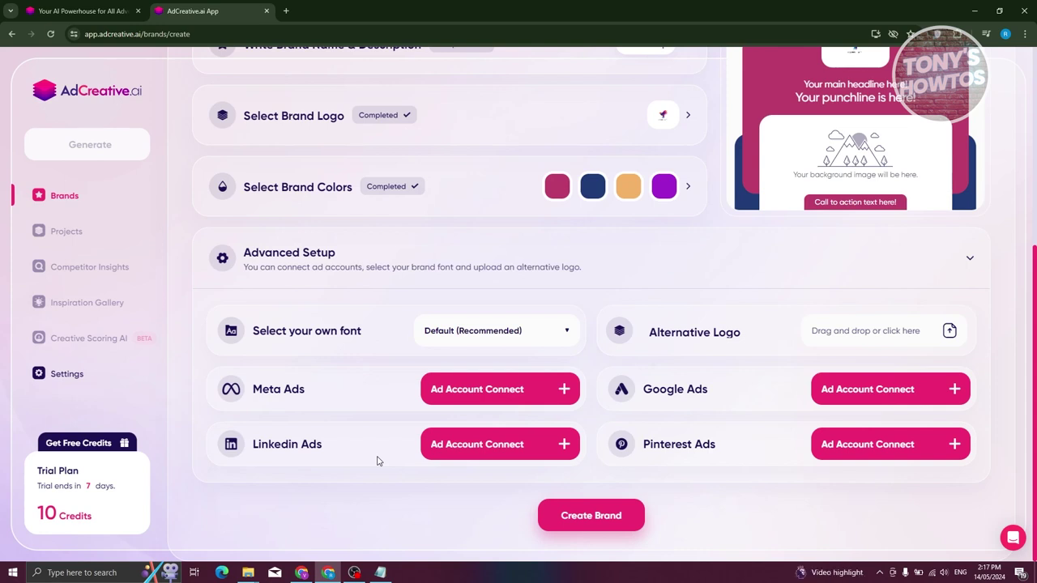
click(456, 331)
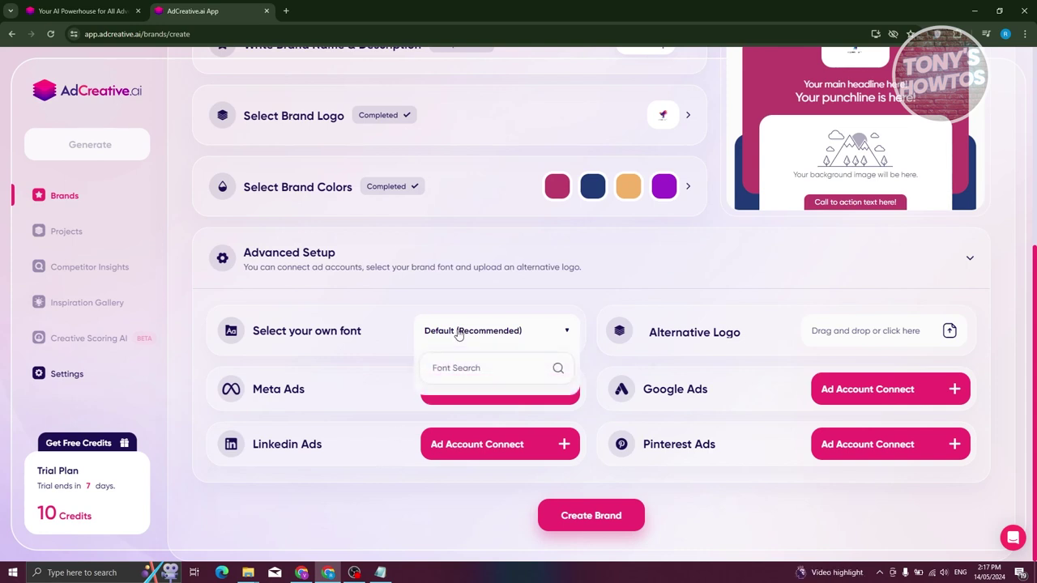
click(539, 316)
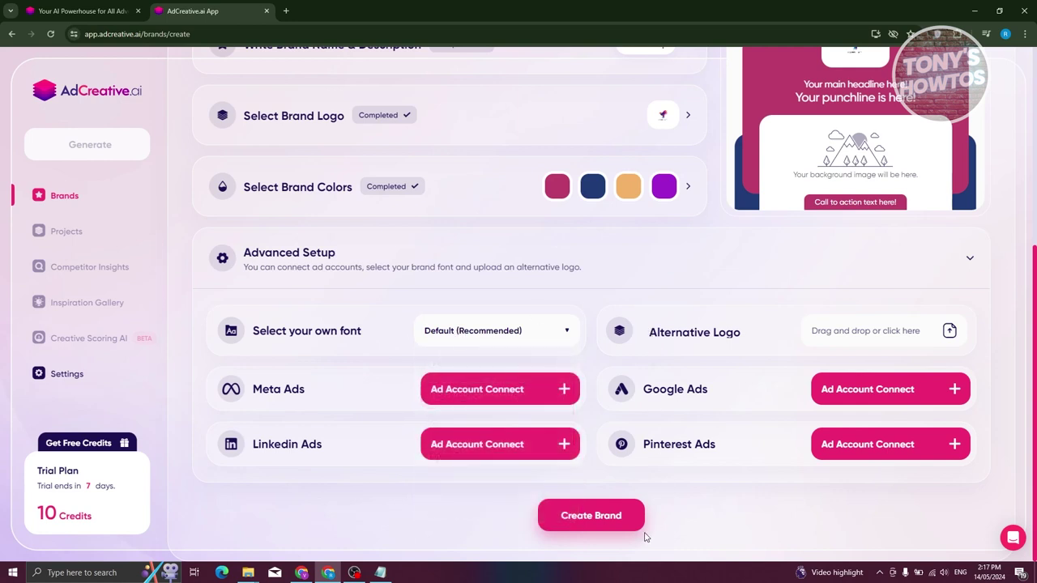
click(594, 516)
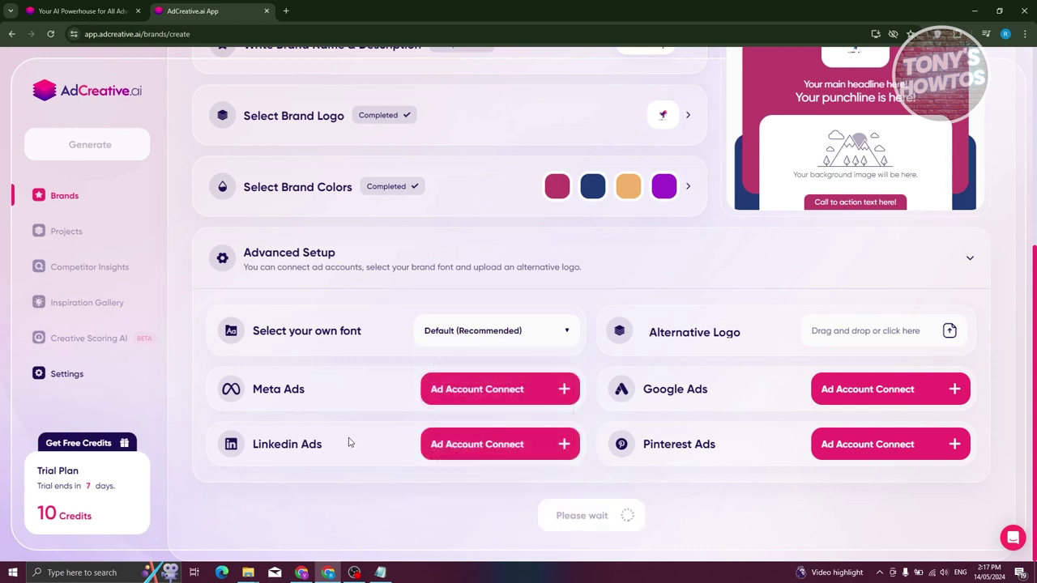
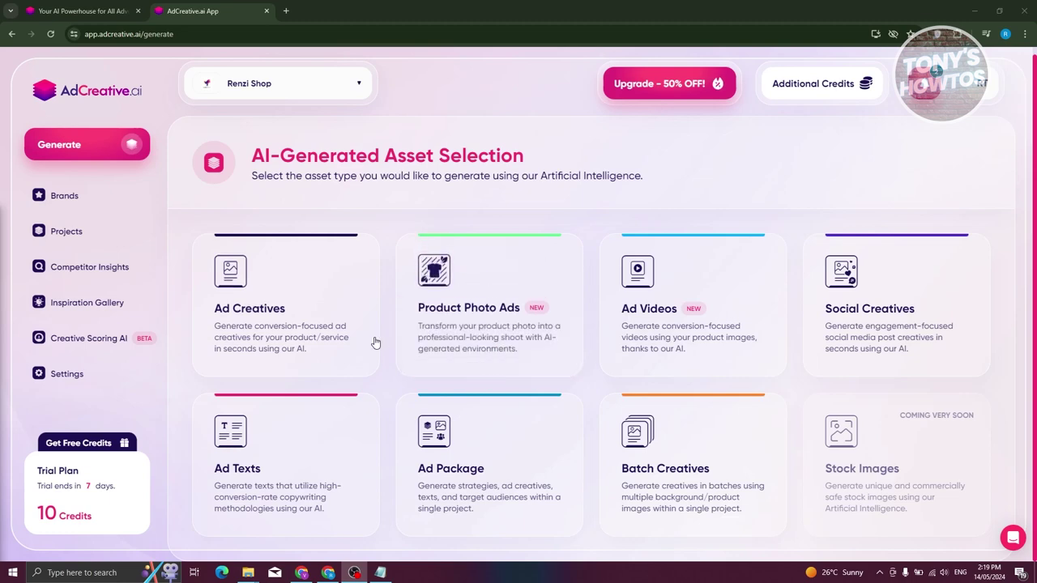
Step: Start generating Ad Creatives, dismiss the introductory tour, and review the social media and display size options
click(293, 260)
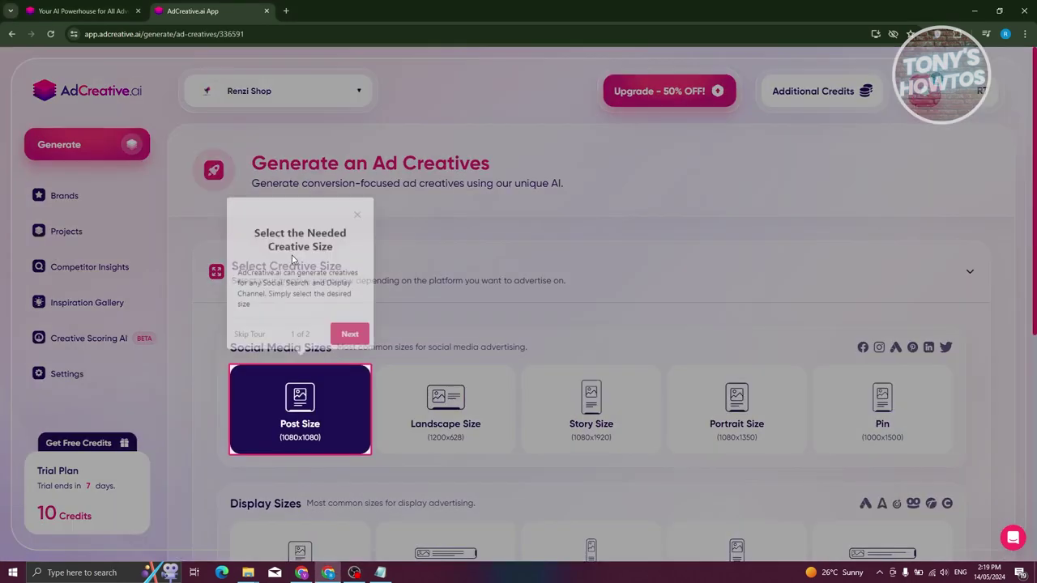
click(357, 218)
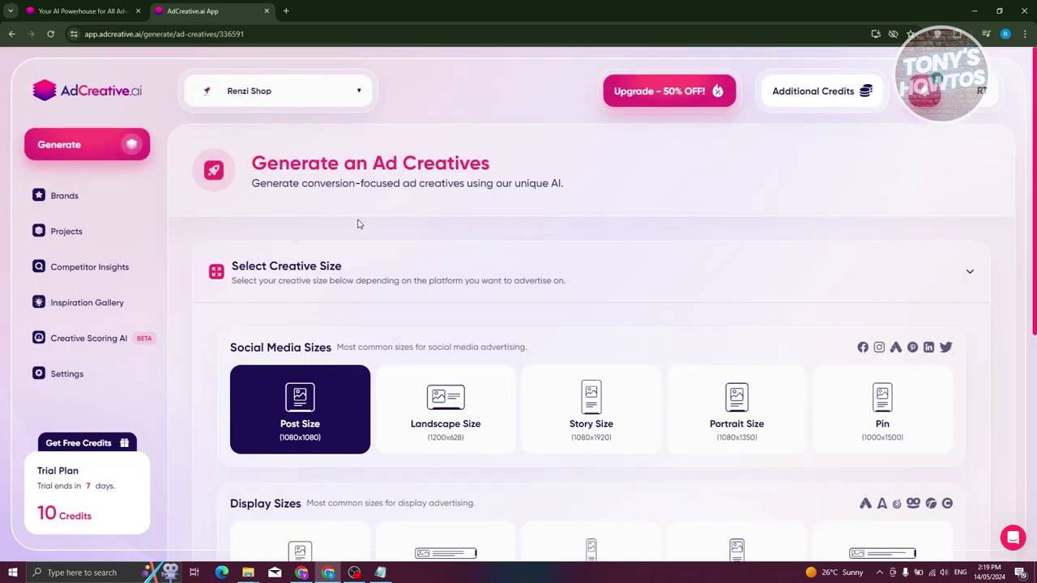
scroll(425, 240, down, 2)
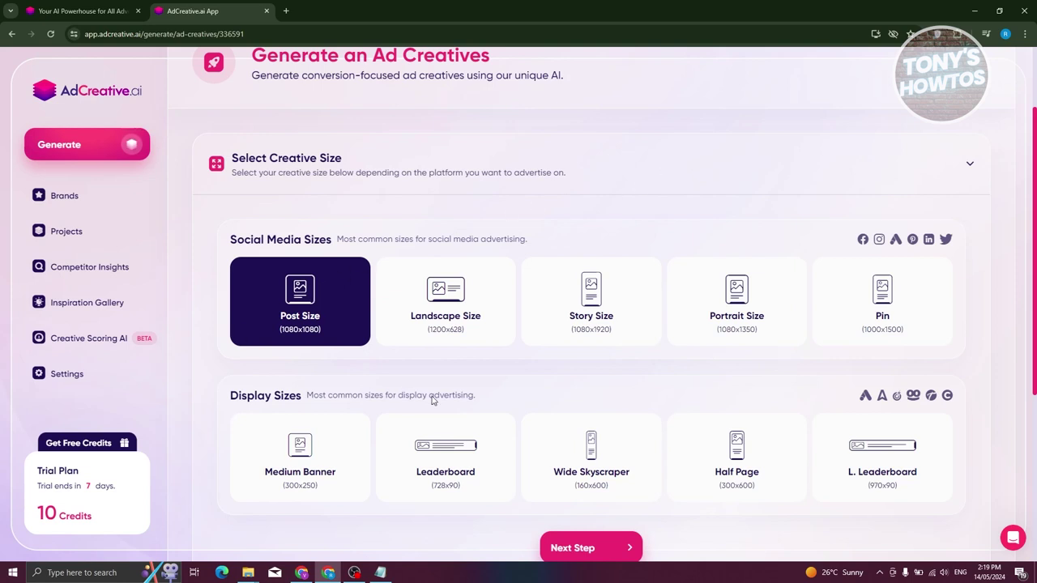
scroll(308, 296, down, 2)
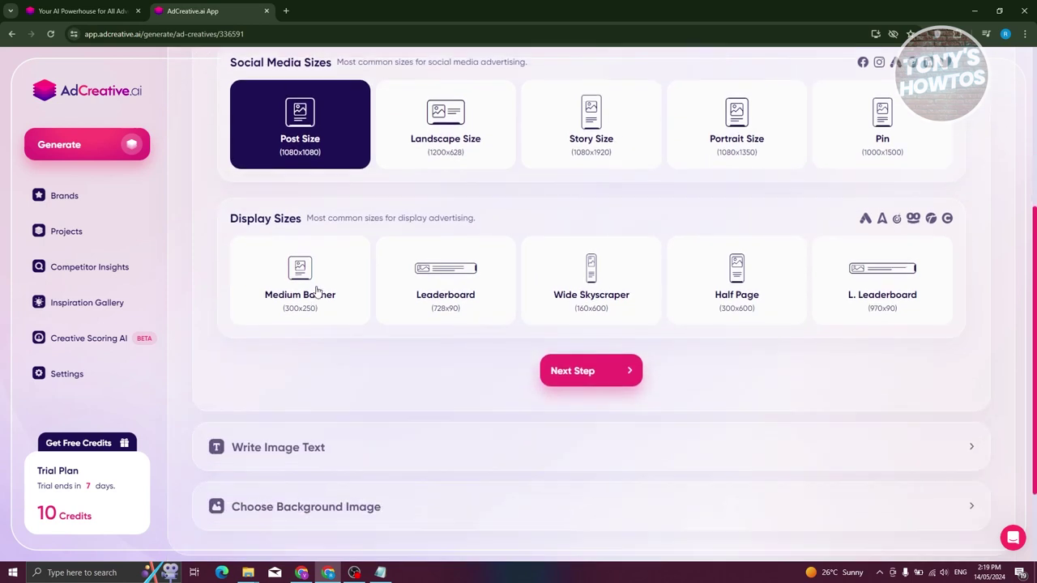
scroll(316, 292, down, 1)
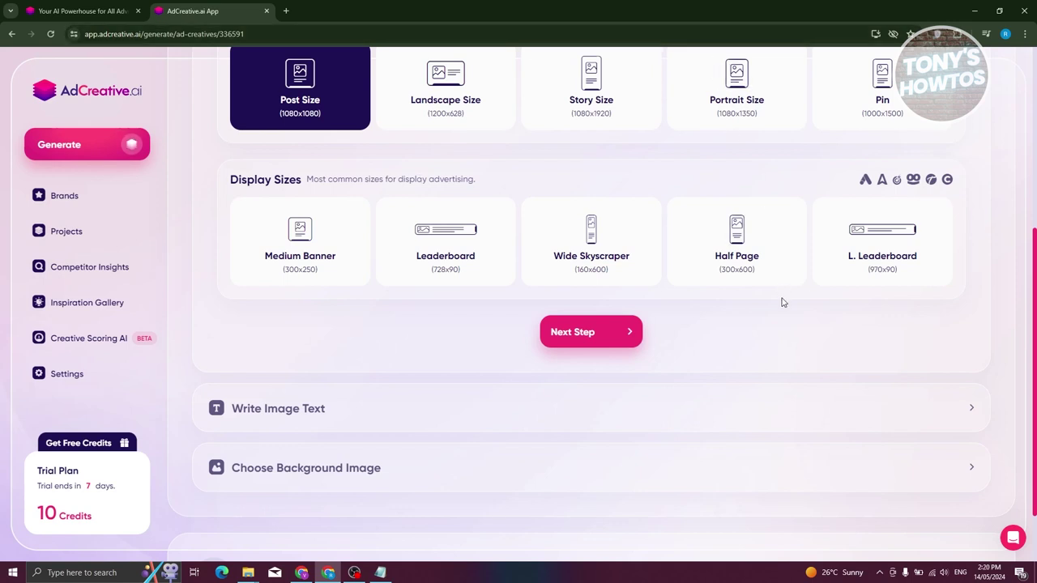
Step: Choose the Post Size (1080x1080) format and continue to the image text stage, dismissing its tour
click(914, 262)
click(295, 103)
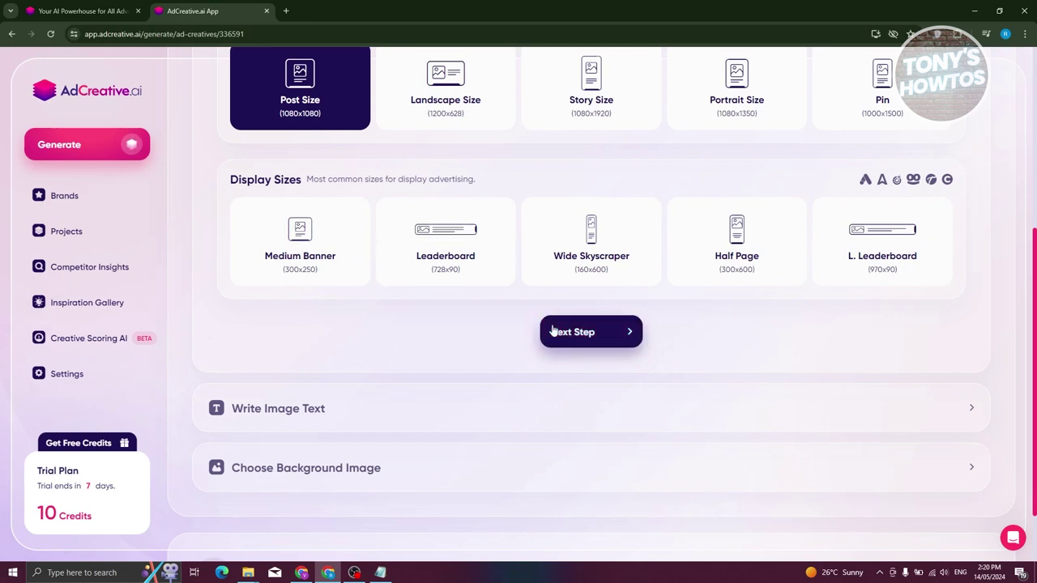
scroll(490, 389, up, 1)
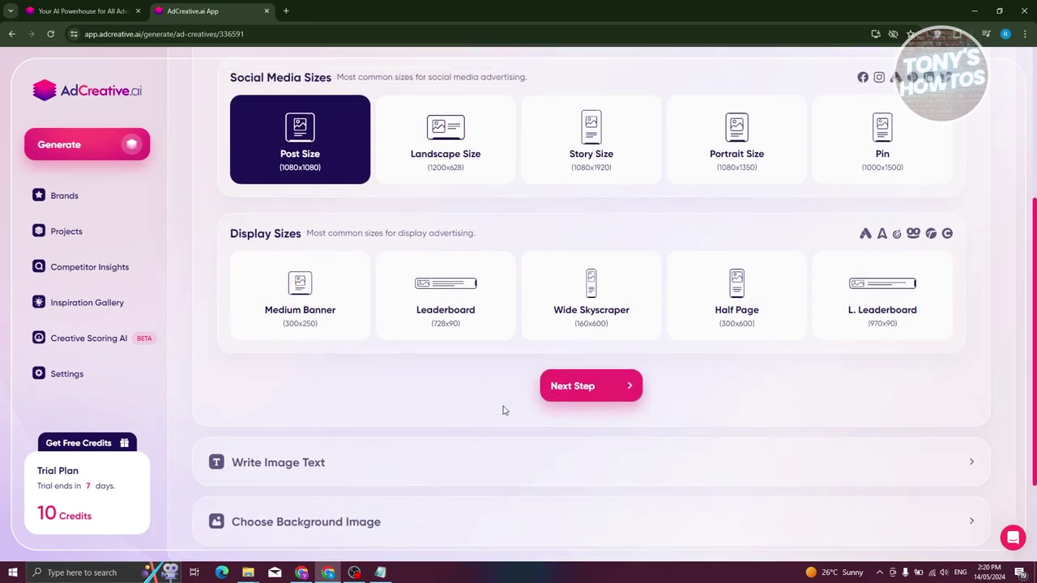
click(615, 443)
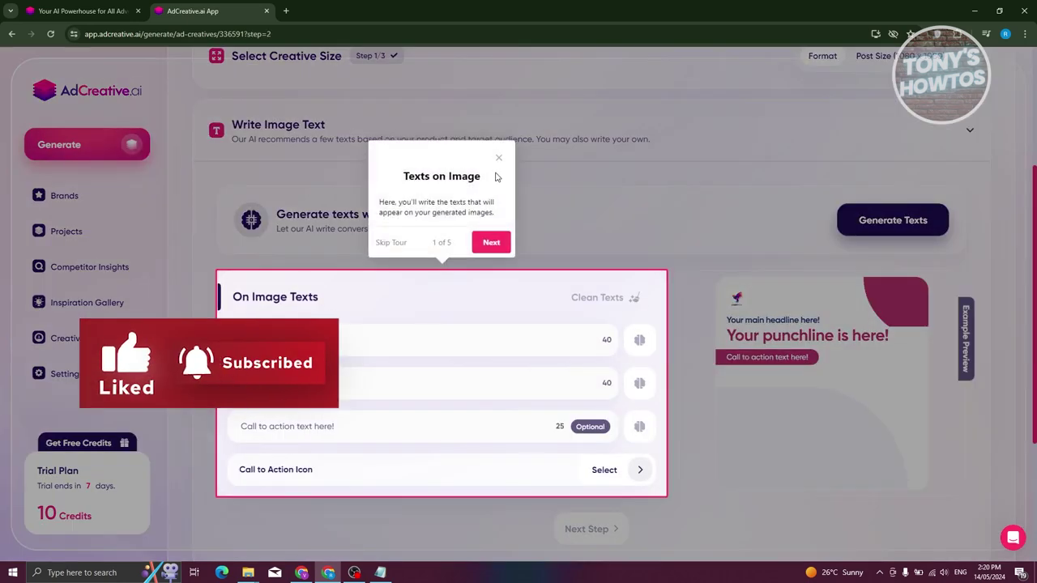
click(499, 158)
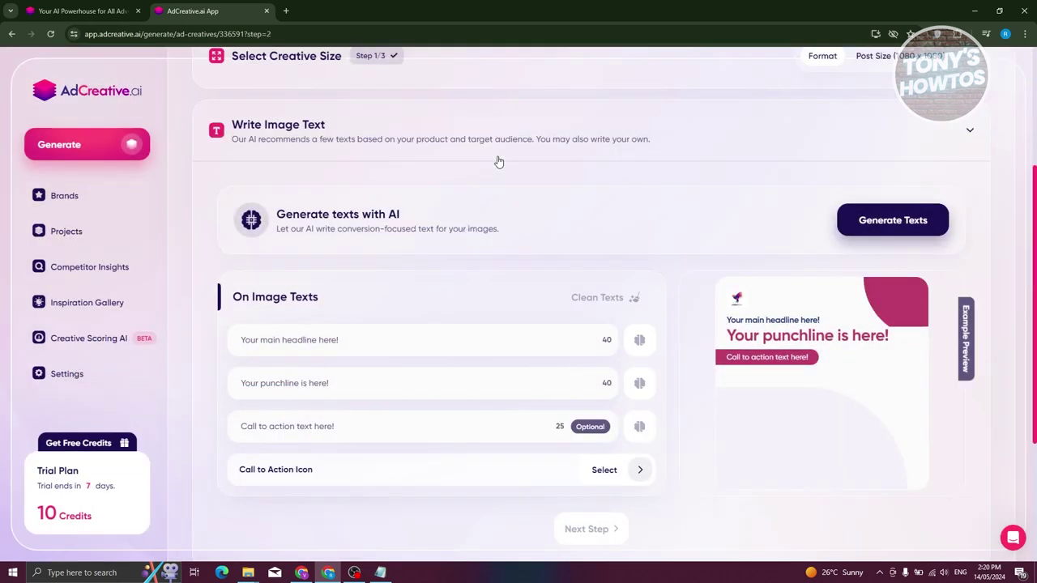
Step: Enter "This is he main headline" as the main headline and "punchline" as the punchline
click(374, 341)
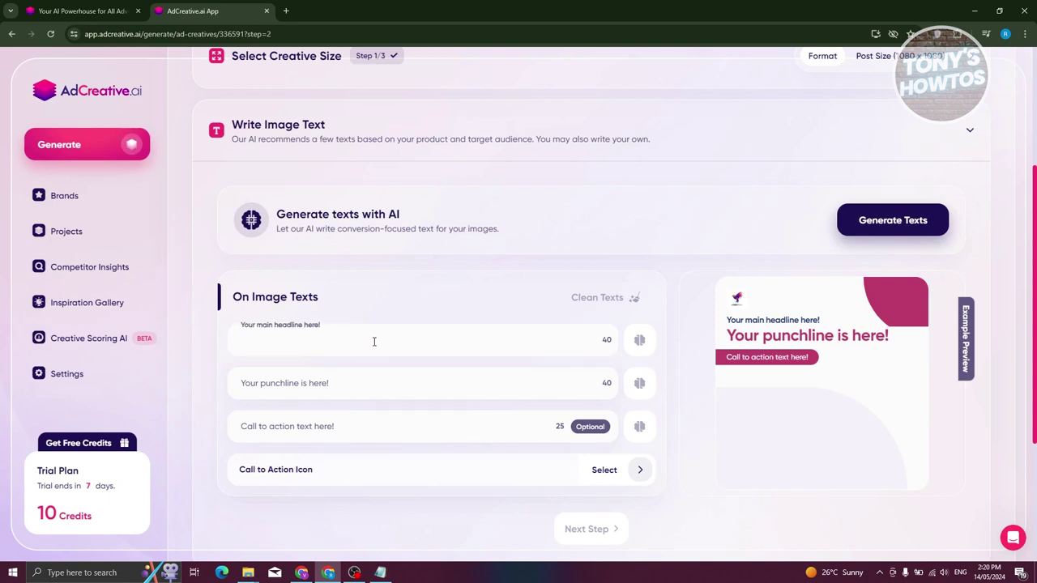
text(This)
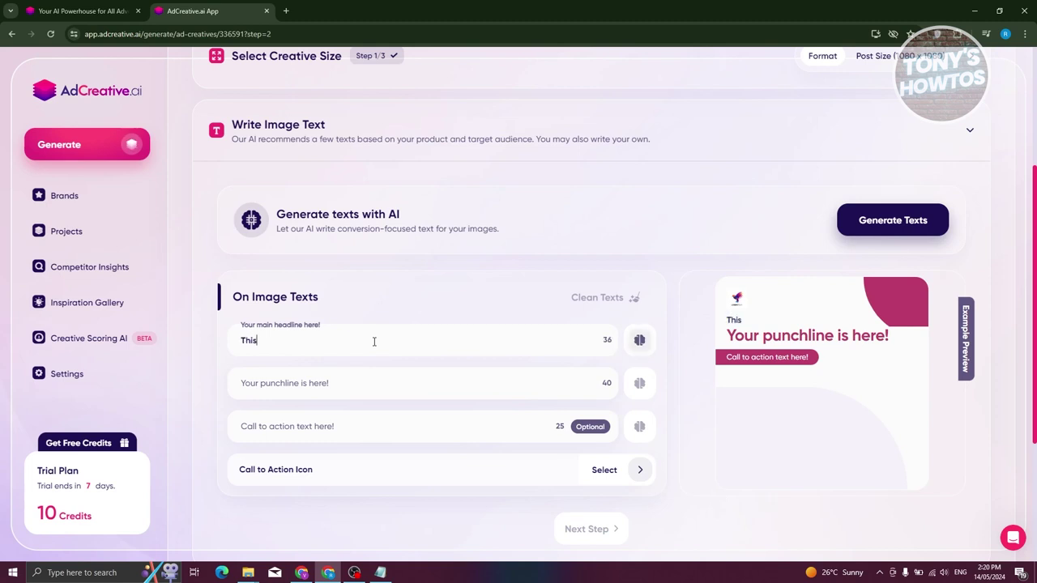
text( is he main headline)
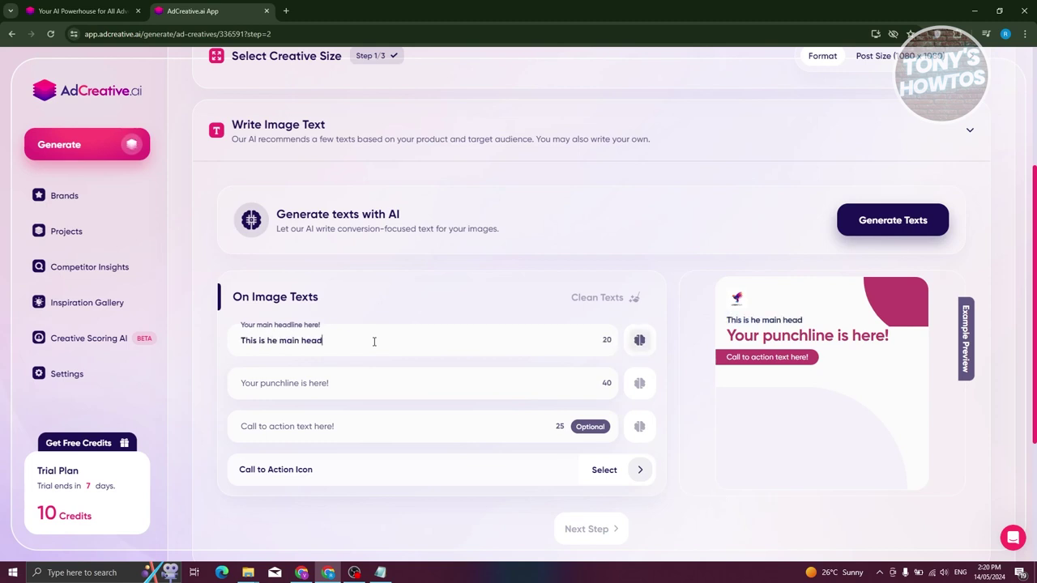
click(357, 383)
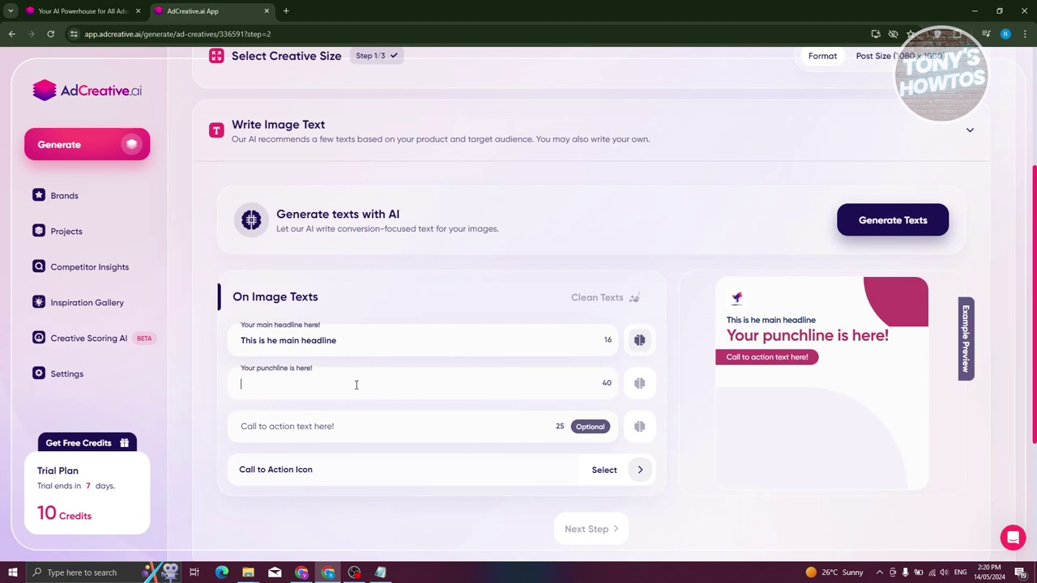
text(punchline)
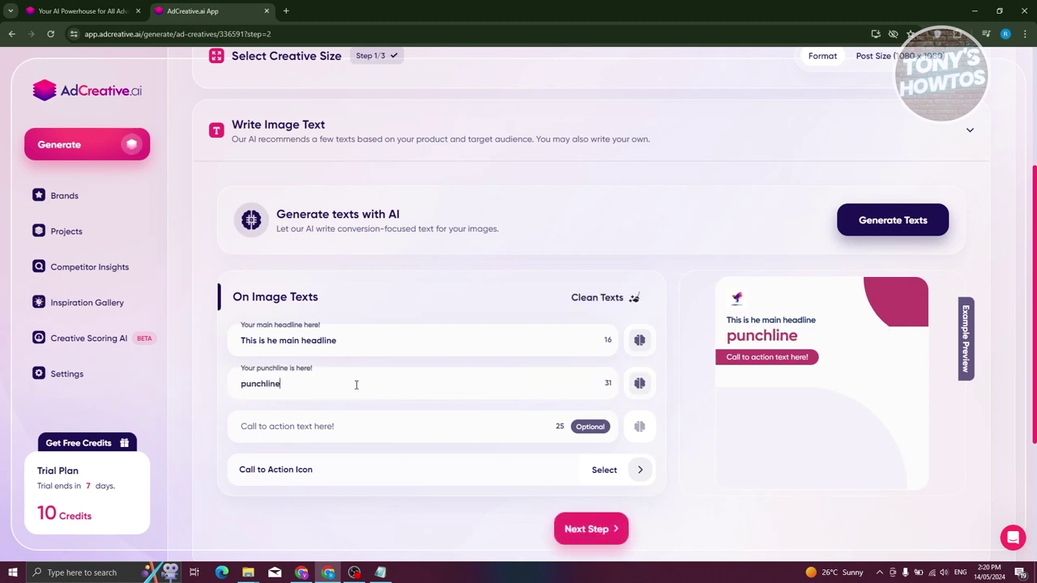
Step: Set the call to action text to "call to action" and give it an alarm clock icon
click(333, 424)
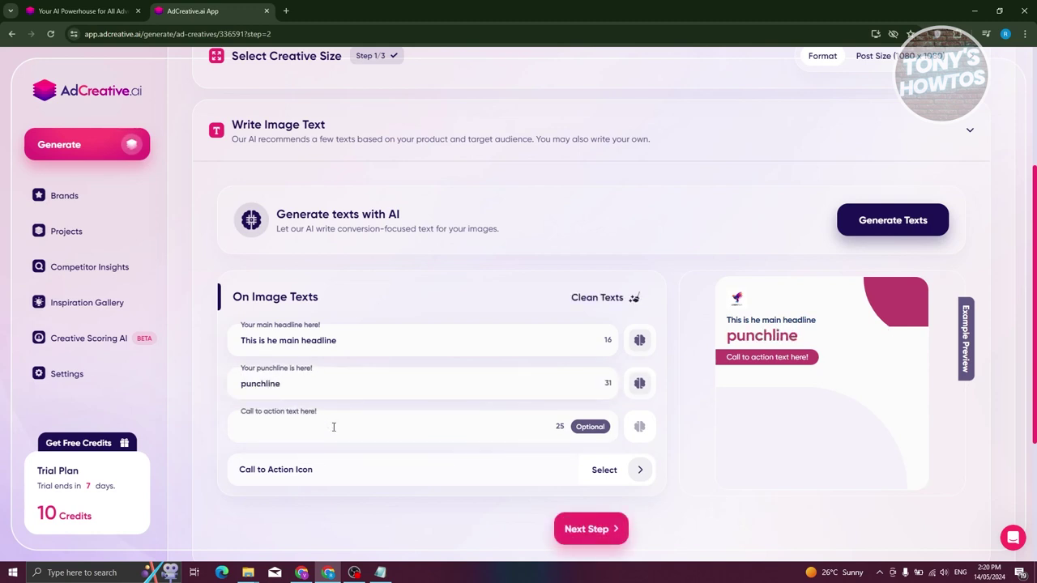
text(call to acó)
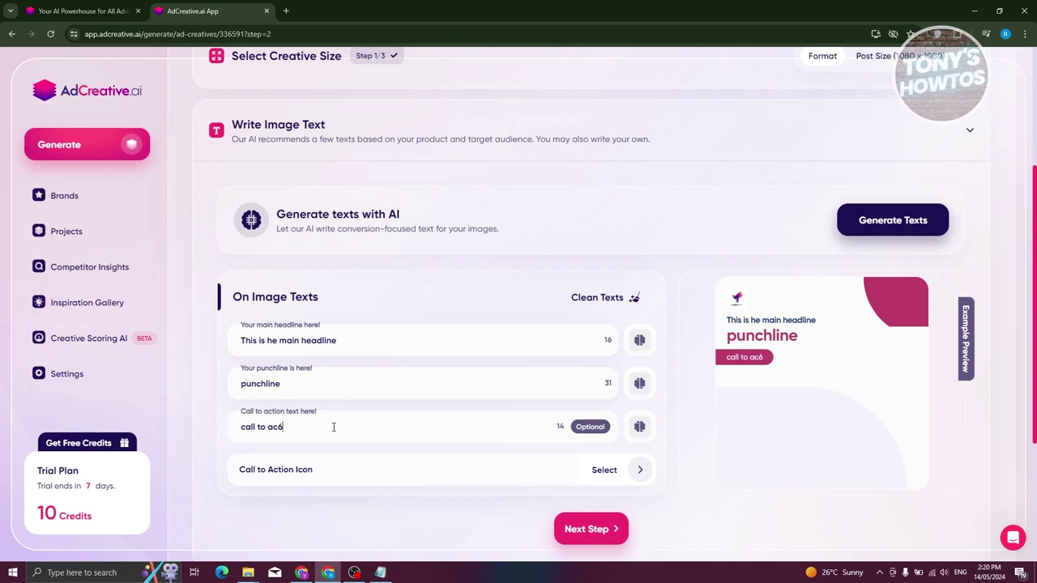
key(BackSpace)
text(tion)
click(640, 471)
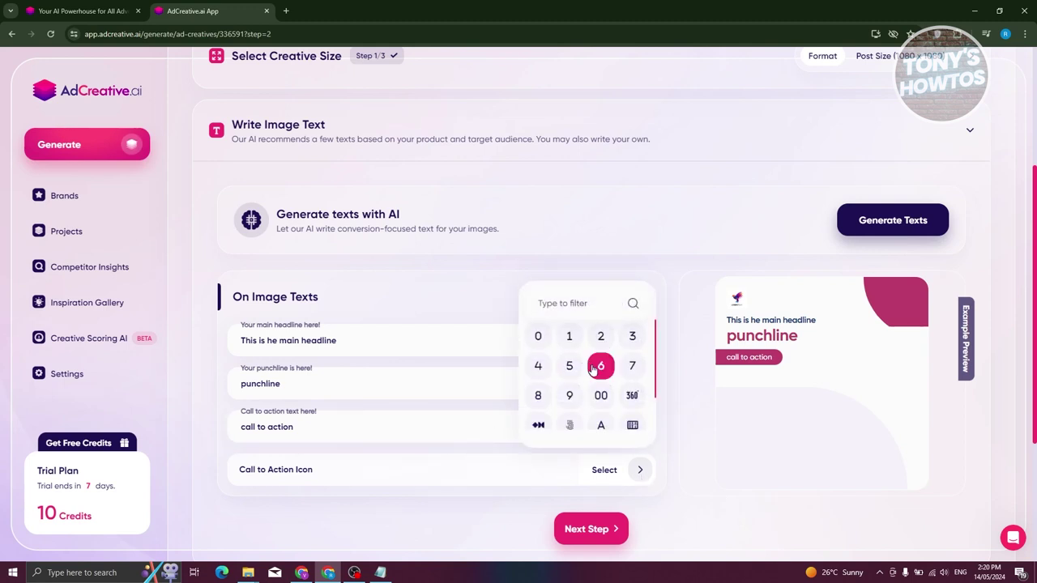
scroll(599, 366, down, 1)
scroll(592, 369, down, 4)
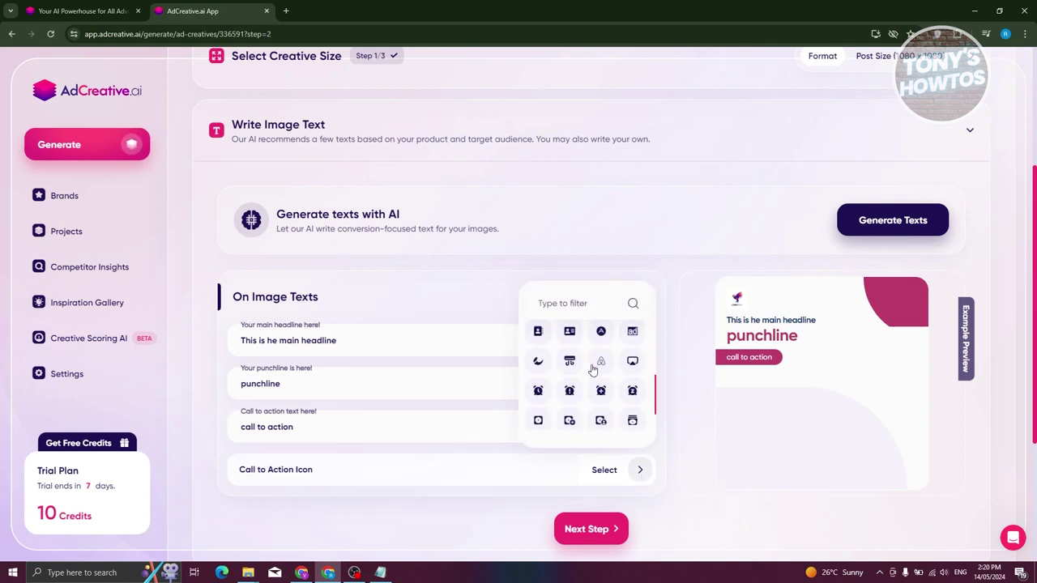
click(570, 350)
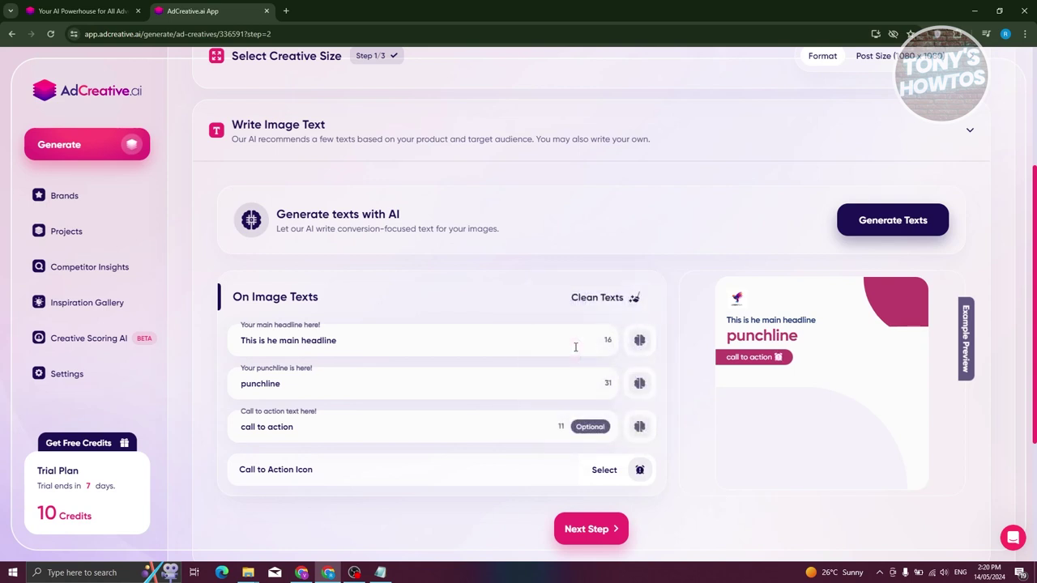
Step: Have the AI suggest variations of the main headline, use "Dress to Impress Here", and check the remaining AI text options
click(641, 341)
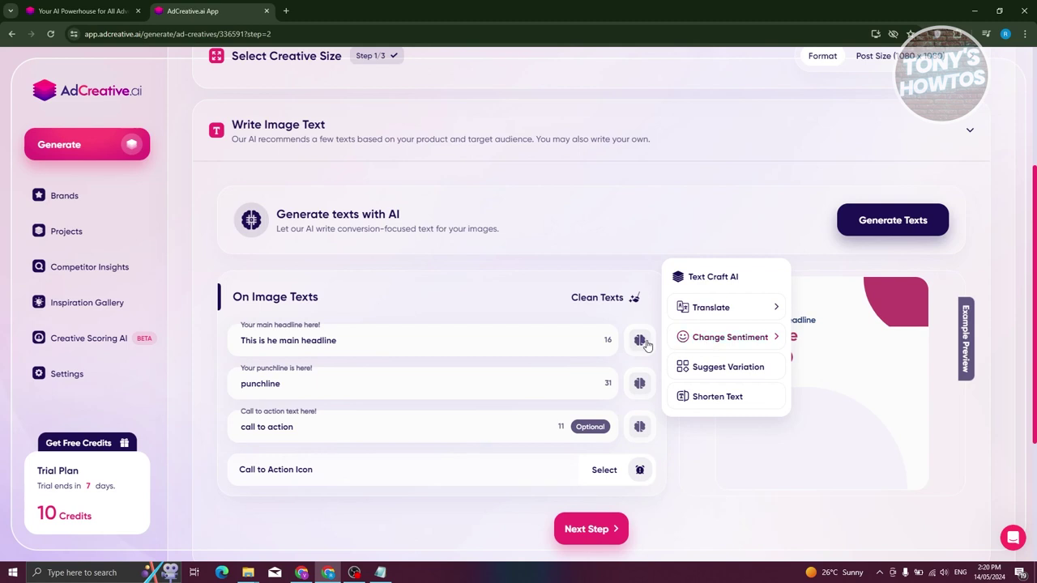
click(673, 342)
click(742, 368)
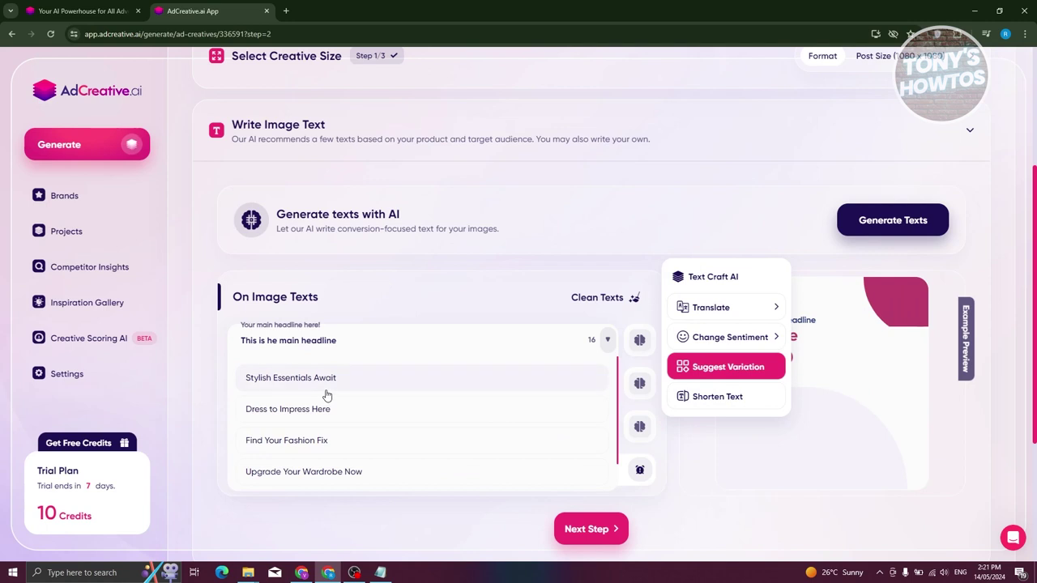
click(374, 413)
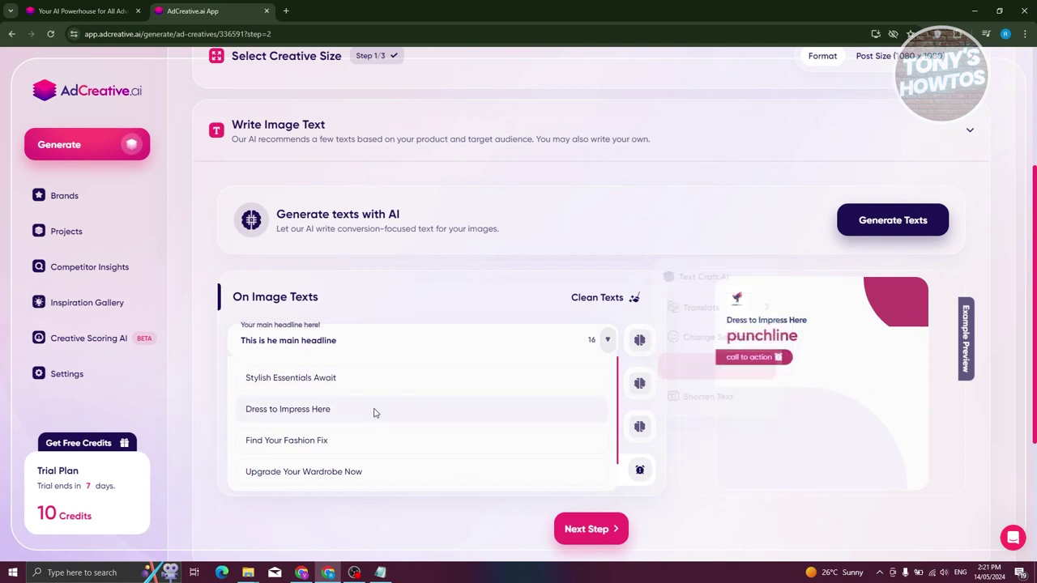
click(640, 340)
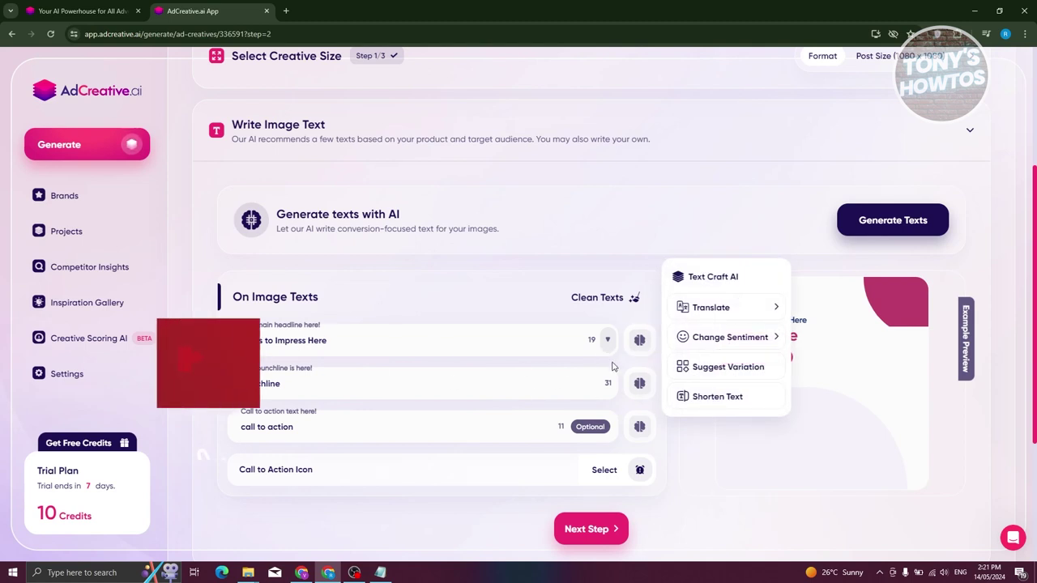
click(705, 396)
Step: Continue to the background image stage and dismiss its tour
scroll(643, 472, down, 3)
click(612, 318)
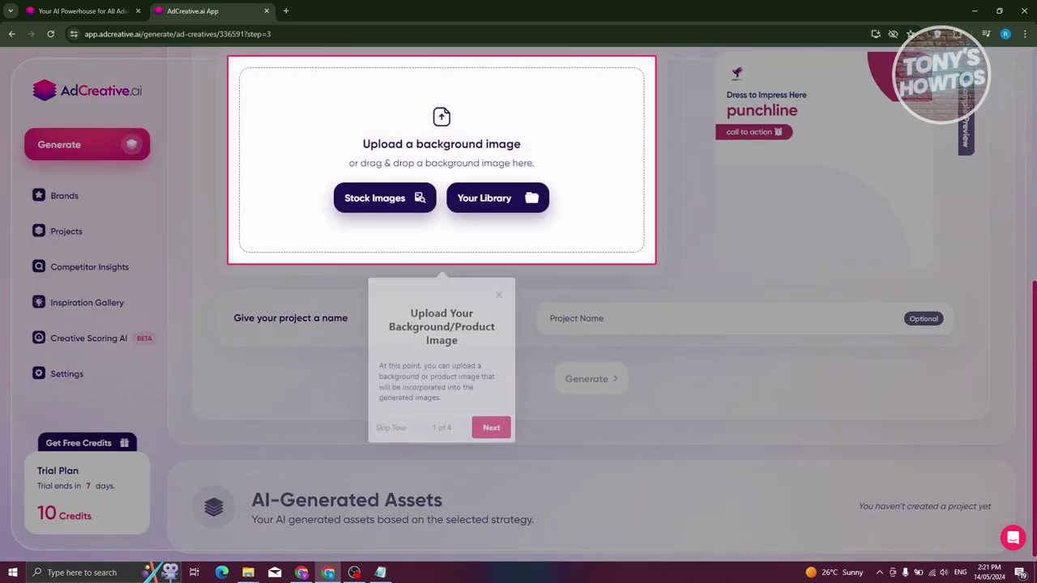
key(Escape)
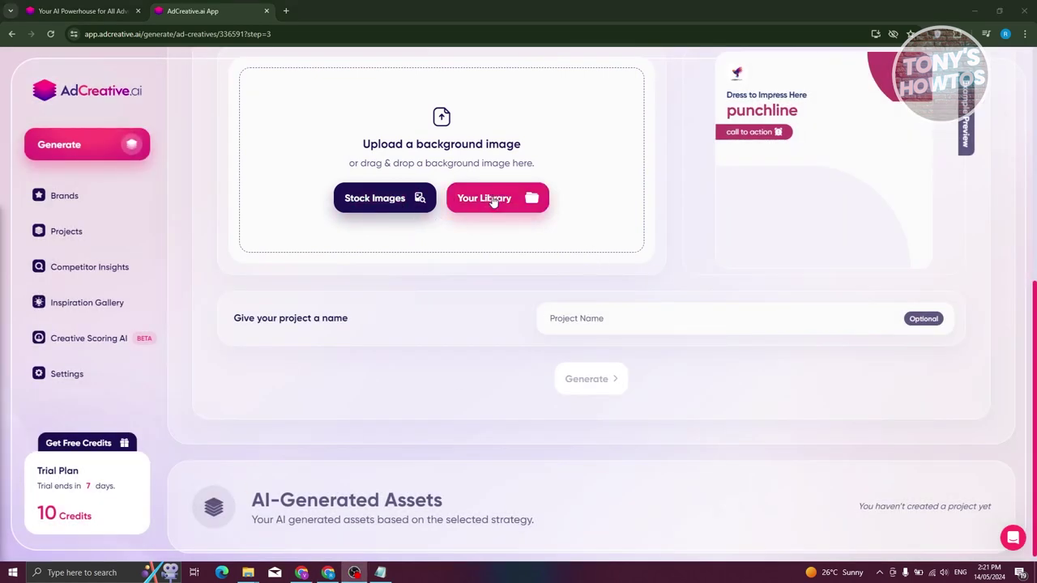
Step: Browse stock images for "Modern attire" and use the street photo of the person in a Santa hat as the background
click(376, 201)
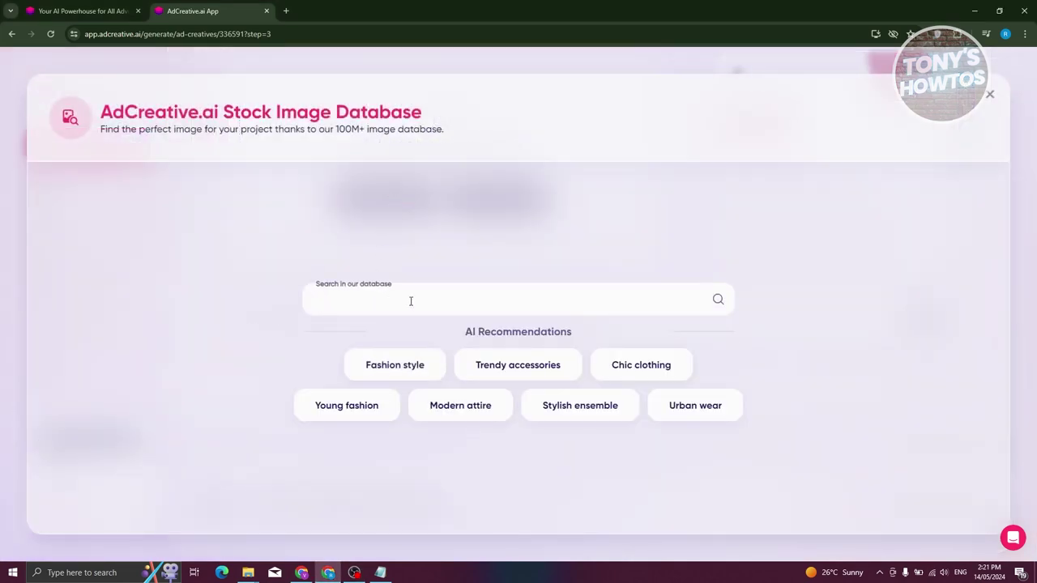
click(356, 364)
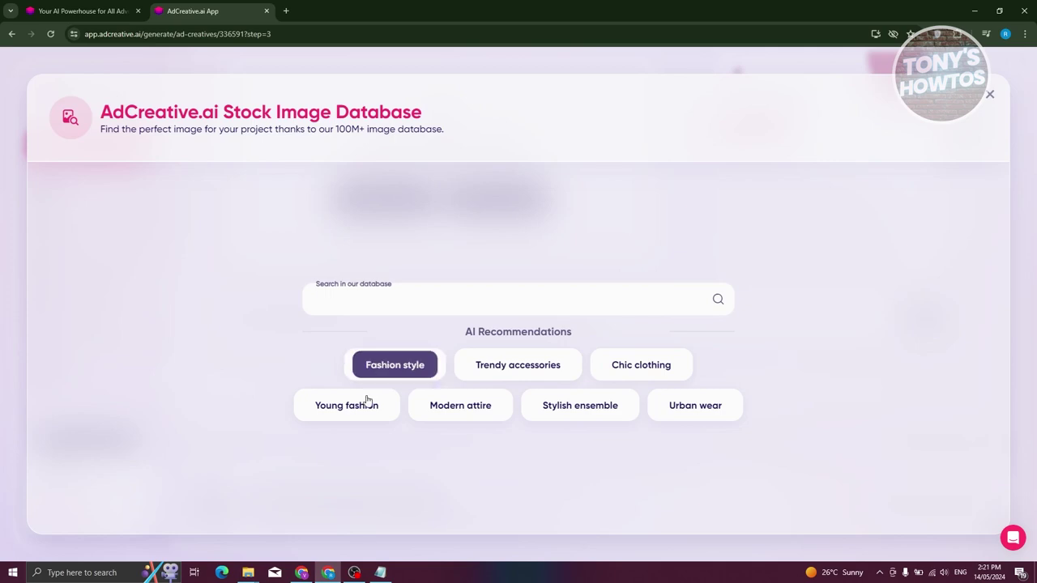
click(456, 403)
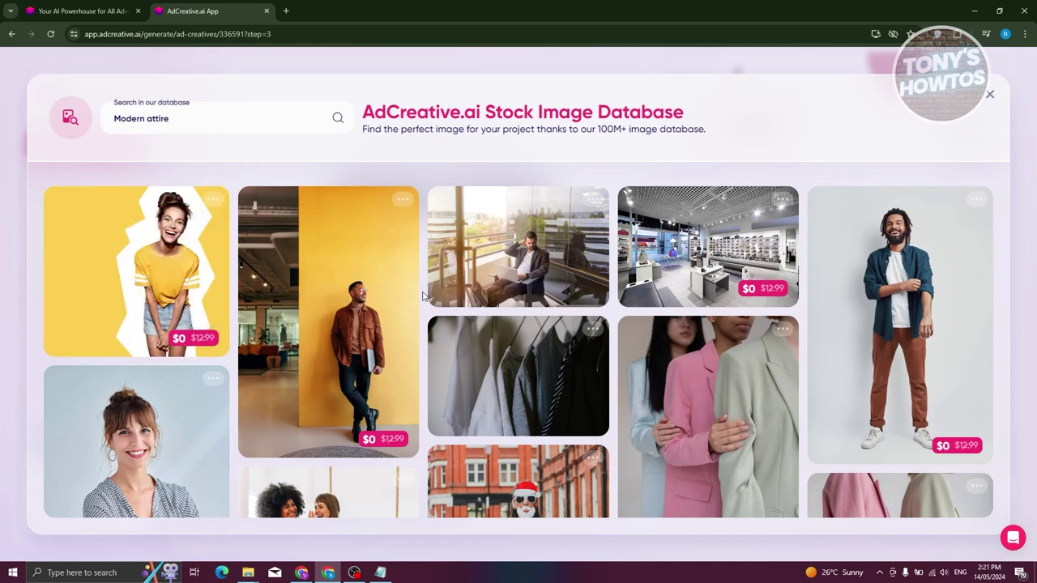
scroll(422, 296, down, 3)
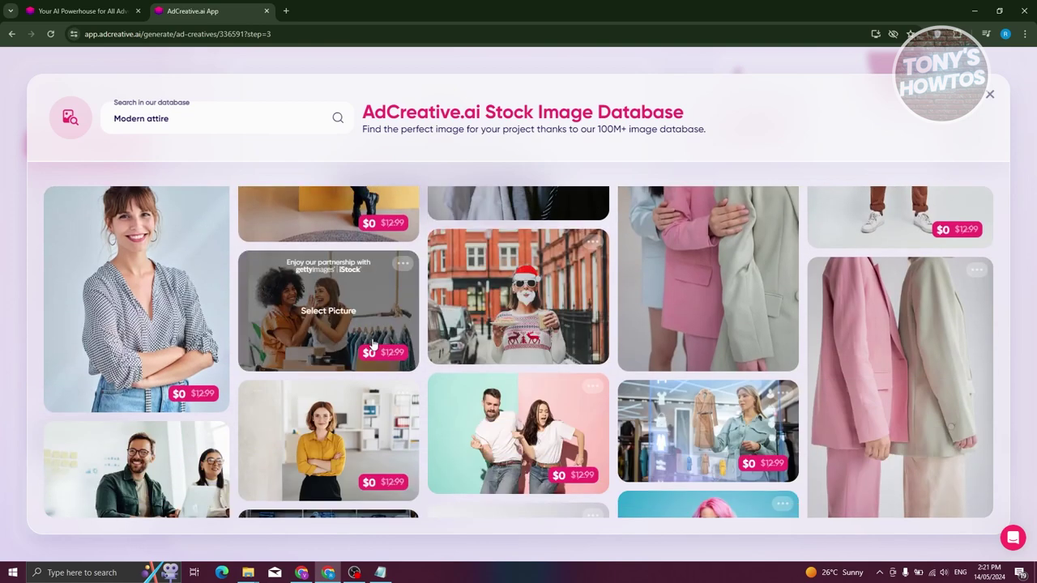
scroll(485, 340, up, 1)
click(540, 349)
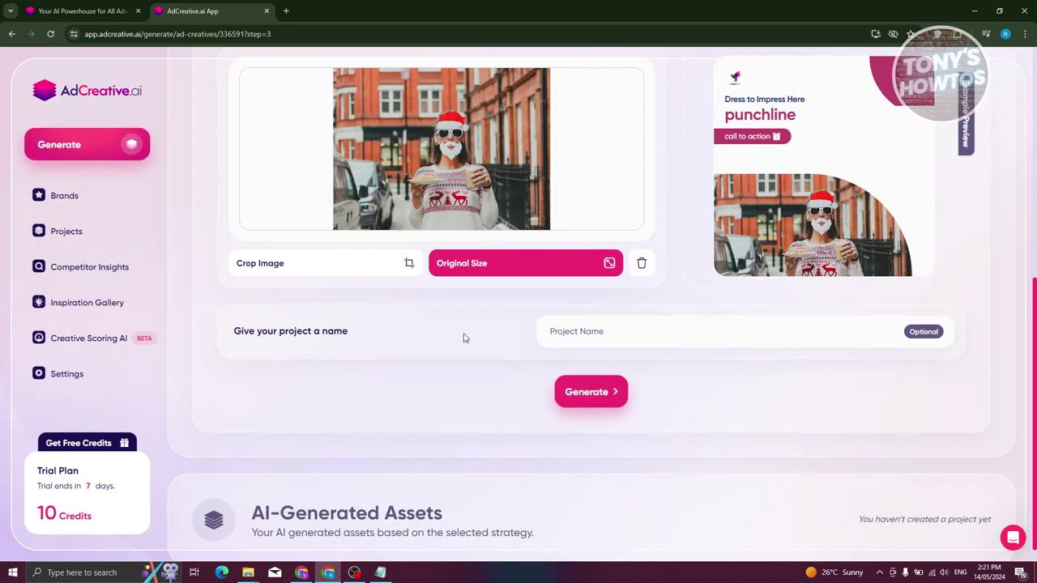
Step: Name the project TEST and generate the ad creatives
scroll(486, 373, up, 1)
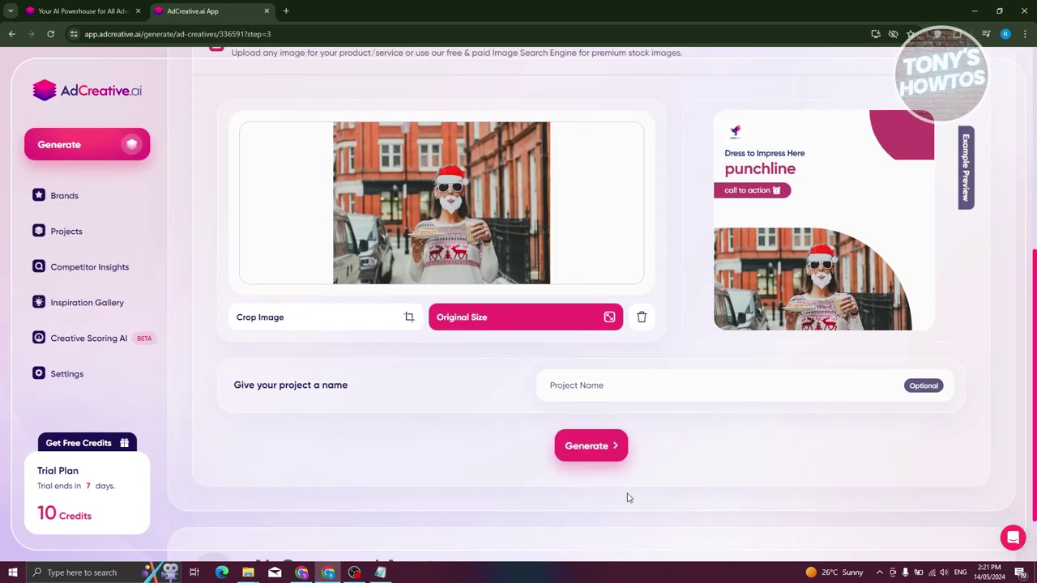
click(614, 384)
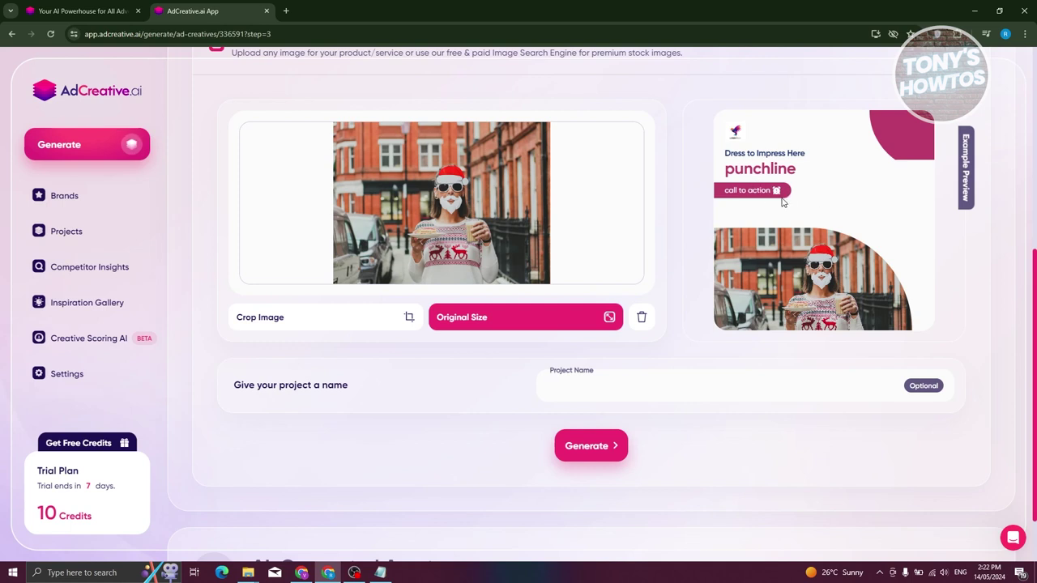
scroll(505, 423, down, 1)
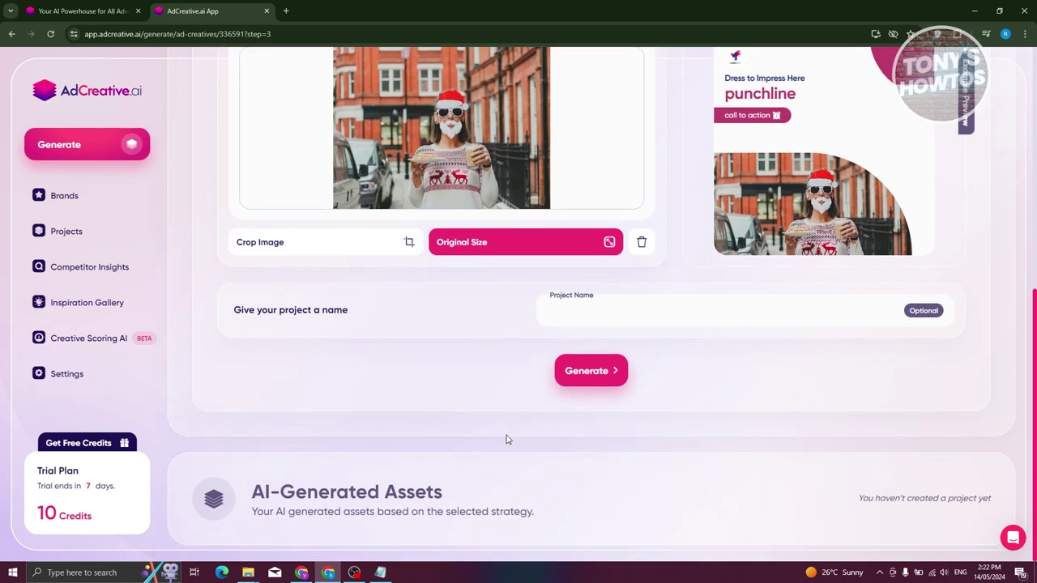
scroll(508, 438, up, 1)
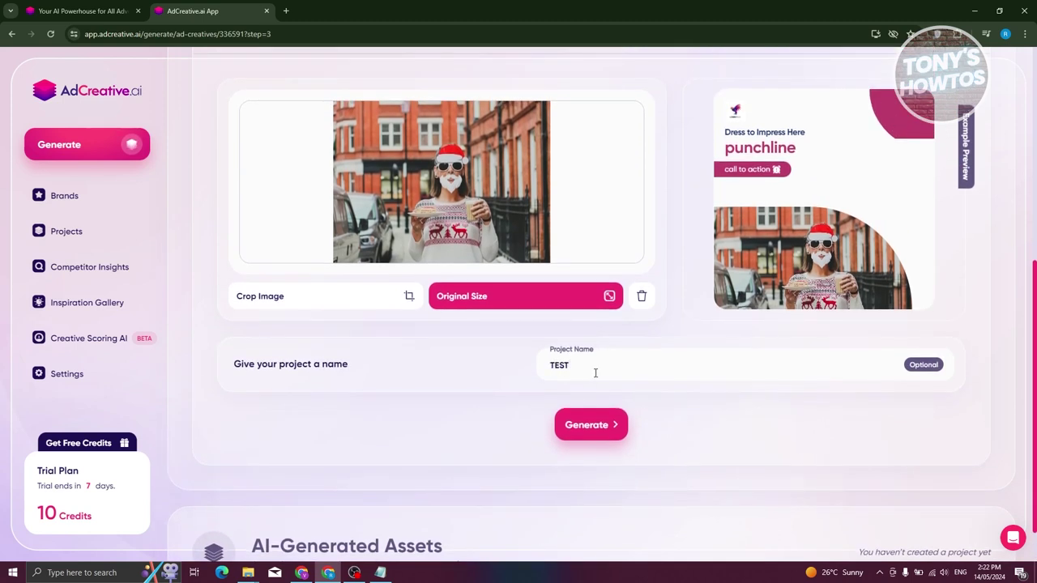
click(605, 423)
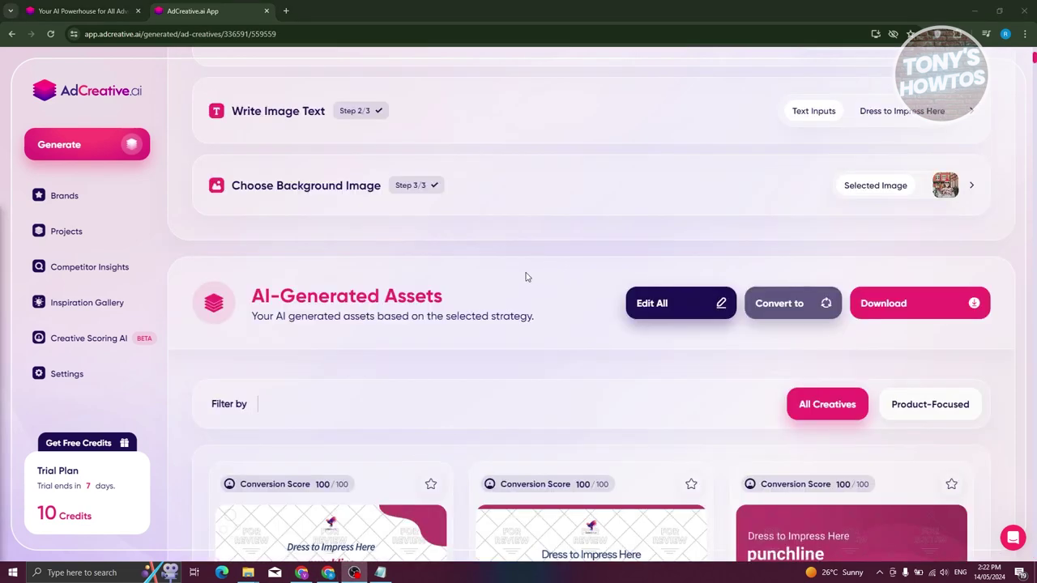
Step: Look through the generated ad creatives and compare their designs and conversion scores
scroll(525, 277, down, 4)
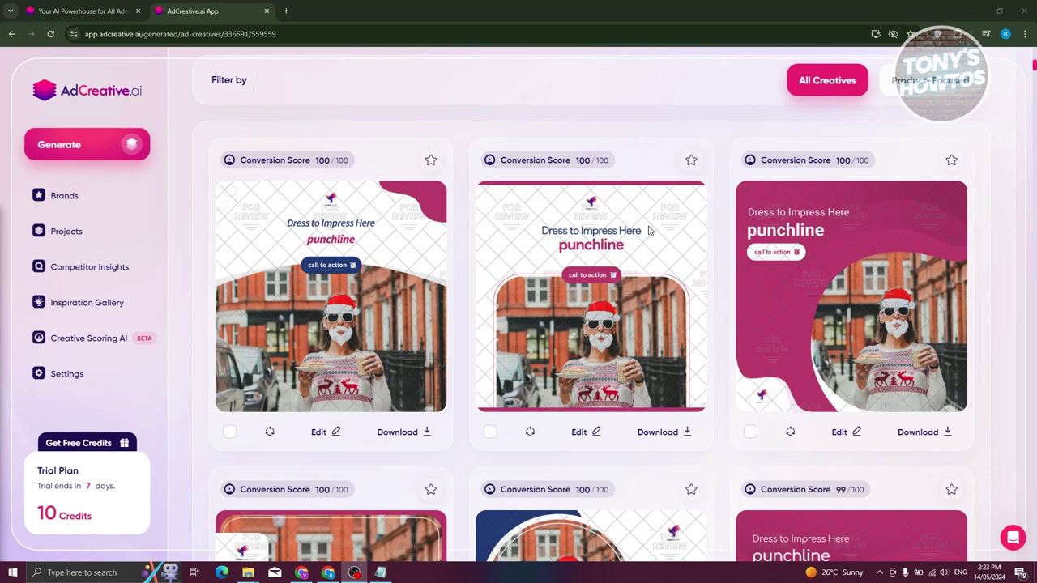
scroll(870, 290, down, 3)
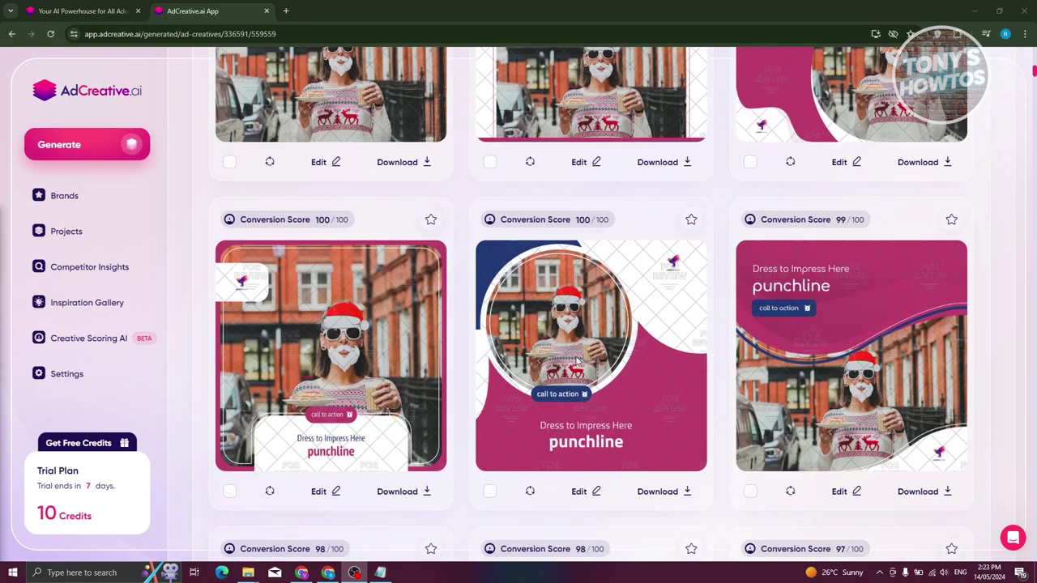
scroll(870, 349, down, 2)
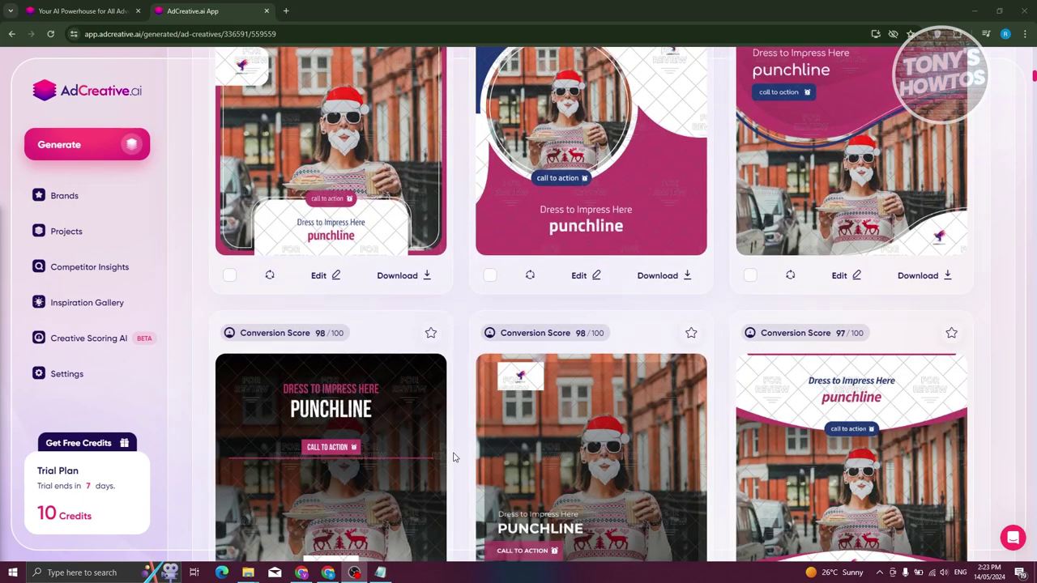
scroll(505, 456, down, 3)
scroll(498, 458, down, 2)
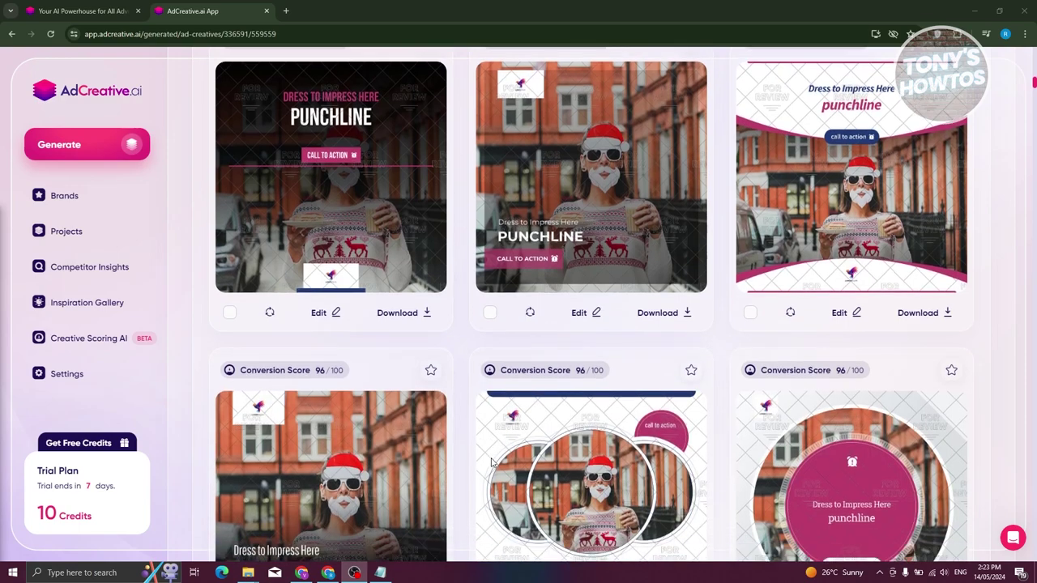
Step: Mark the first generated creative, with the white curved header above the street photo, as a favourite
scroll(490, 462, up, 5)
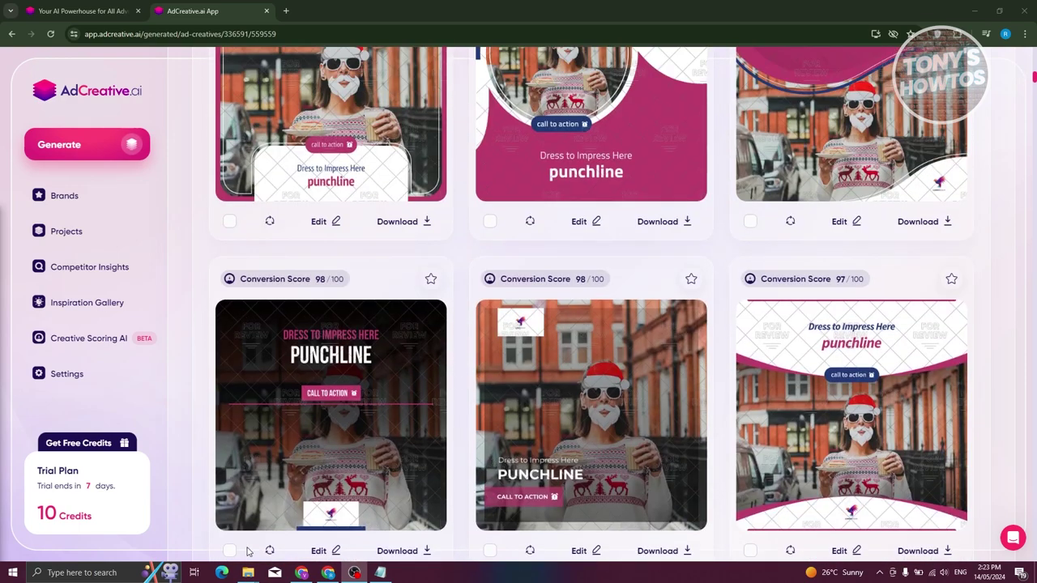
scroll(412, 288, up, 4)
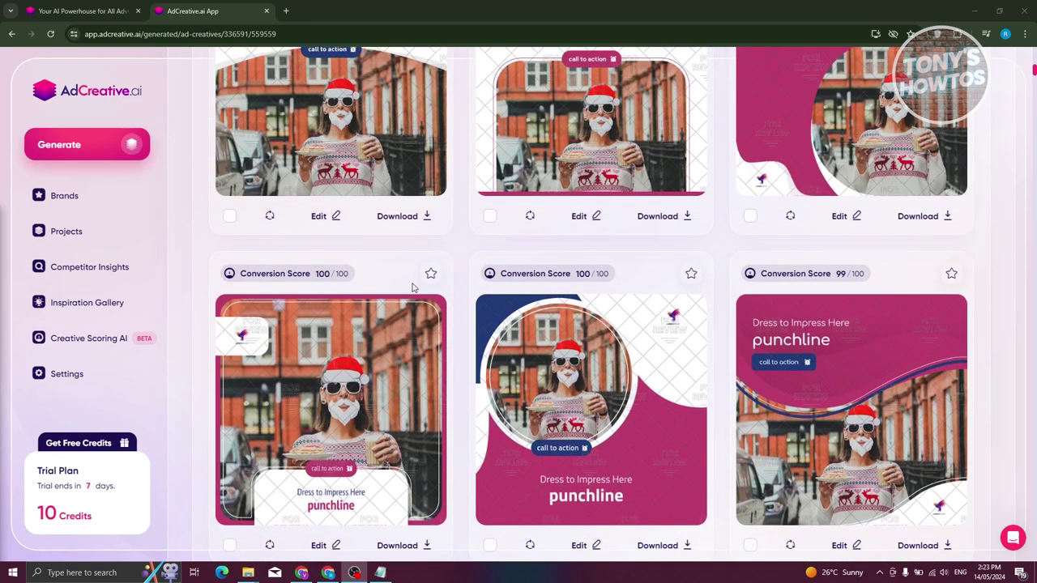
scroll(419, 298, up, 4)
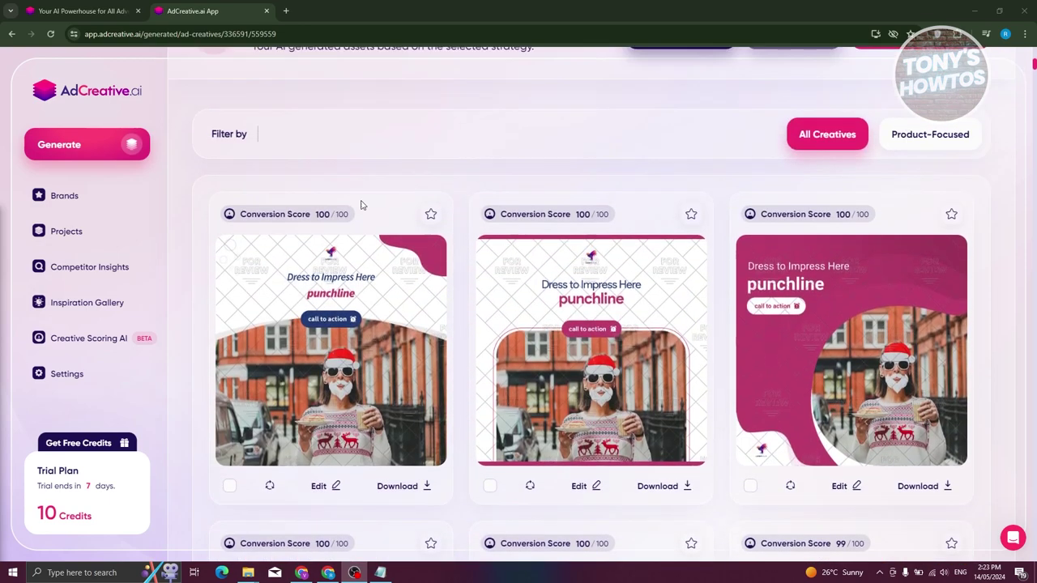
click(430, 213)
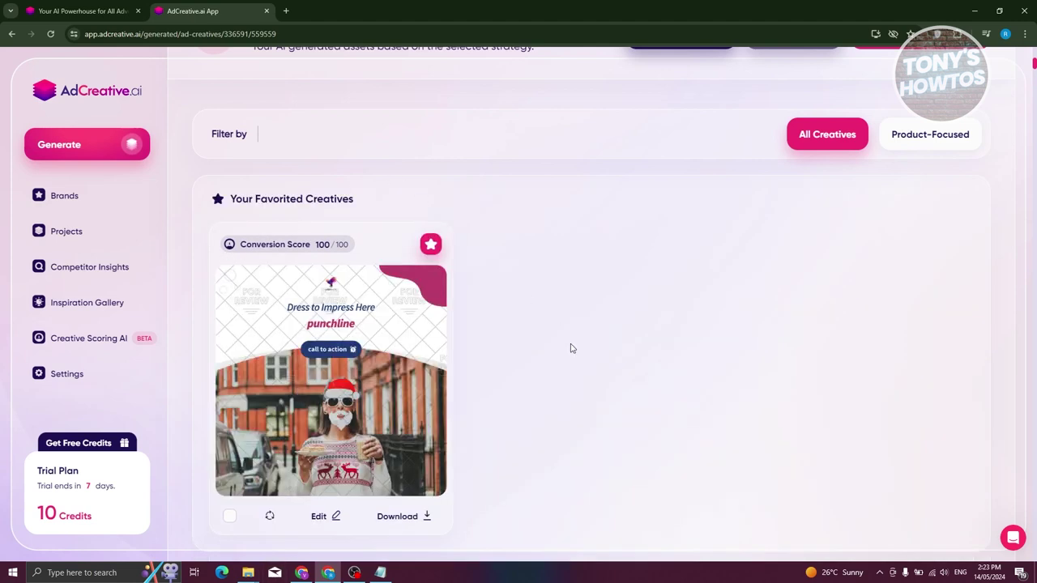
Step: Download the first creative below the favourites, the one with the arched photo frame, and check the remaining credits
scroll(570, 348, down, 1)
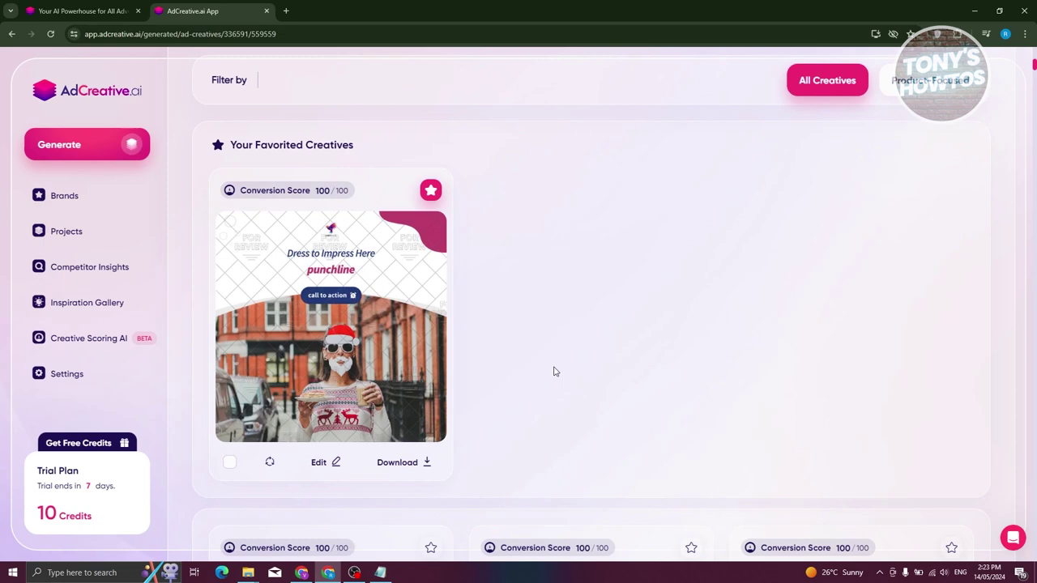
scroll(554, 371, down, 5)
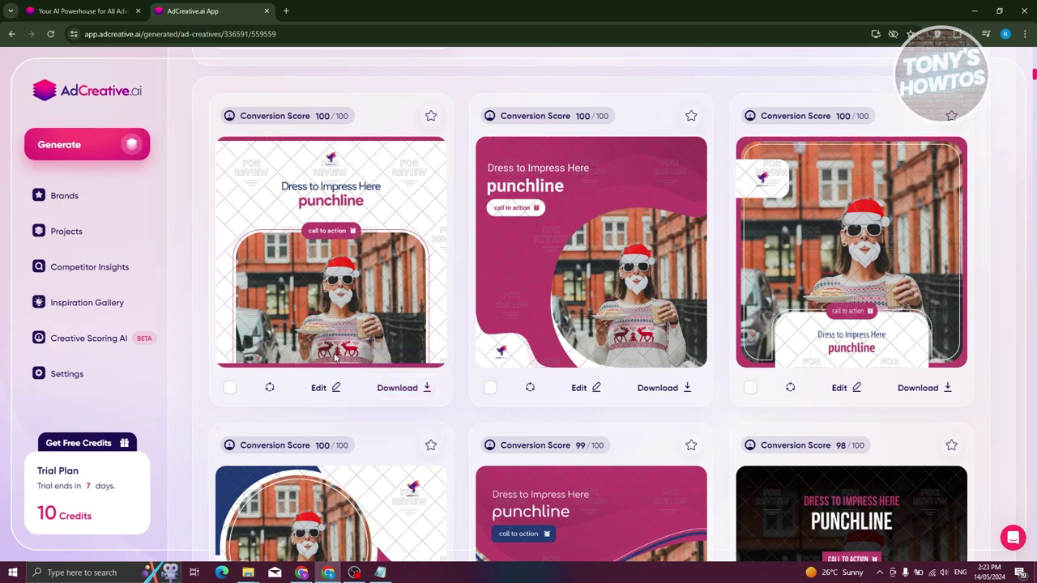
click(401, 388)
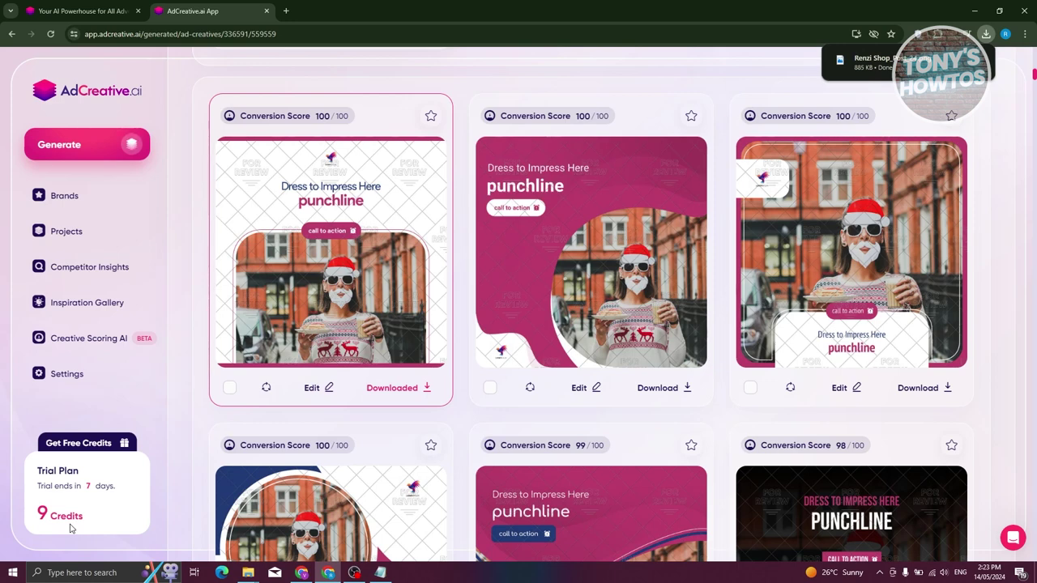
drag(33, 517, 110, 520)
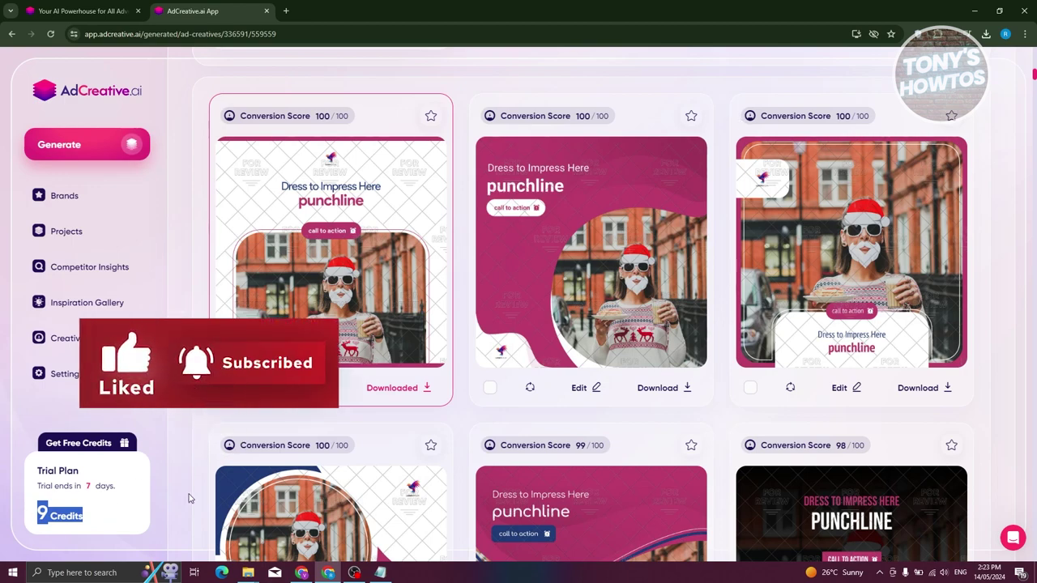
Step: Review the bulk edit, convert and download options for the generated assets and the lower-scored creatives
scroll(662, 251, up, 5)
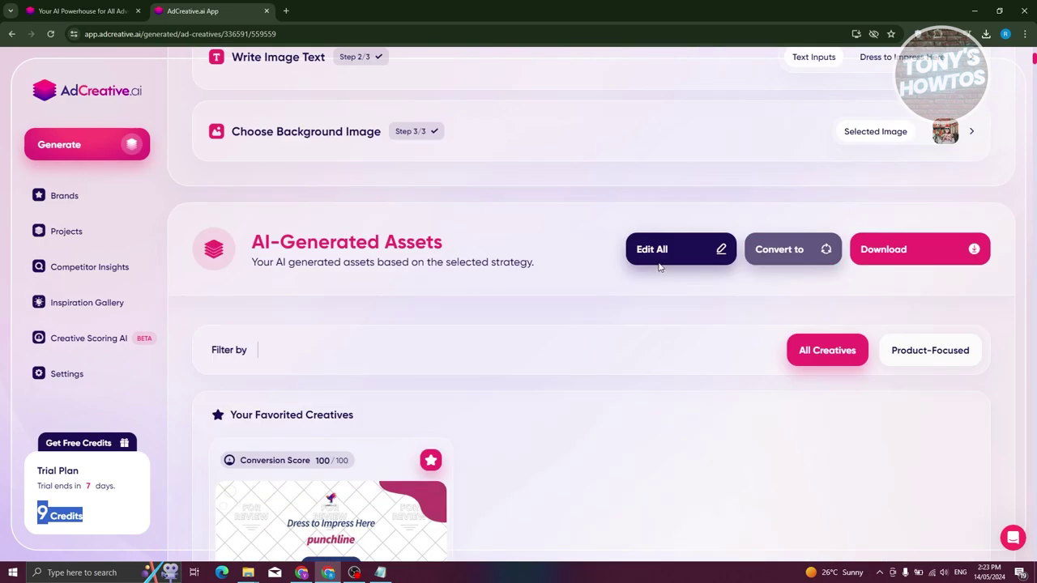
scroll(660, 271, up, 4)
scroll(645, 294, down, 4)
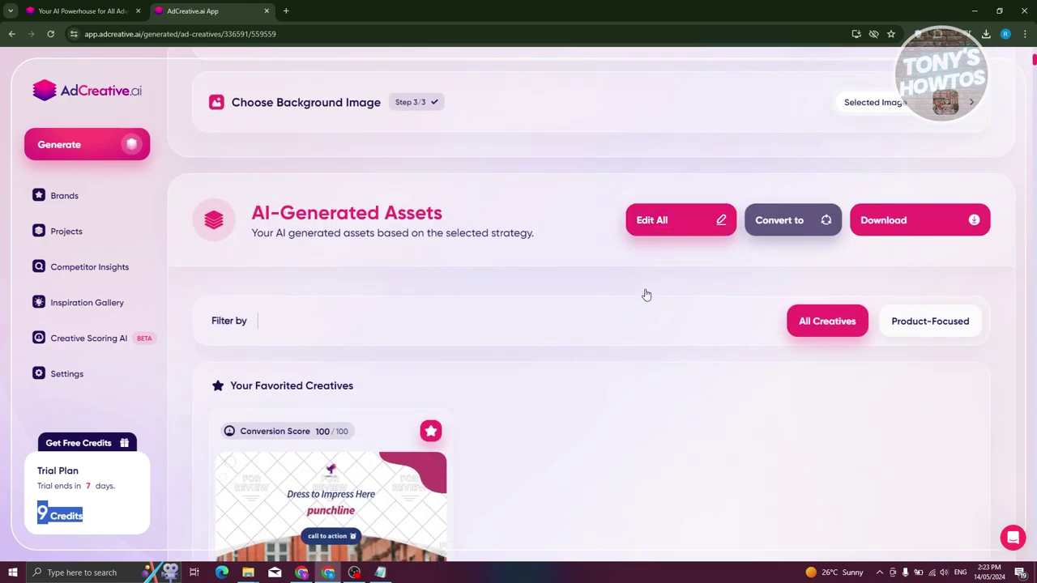
scroll(640, 316, down, 10)
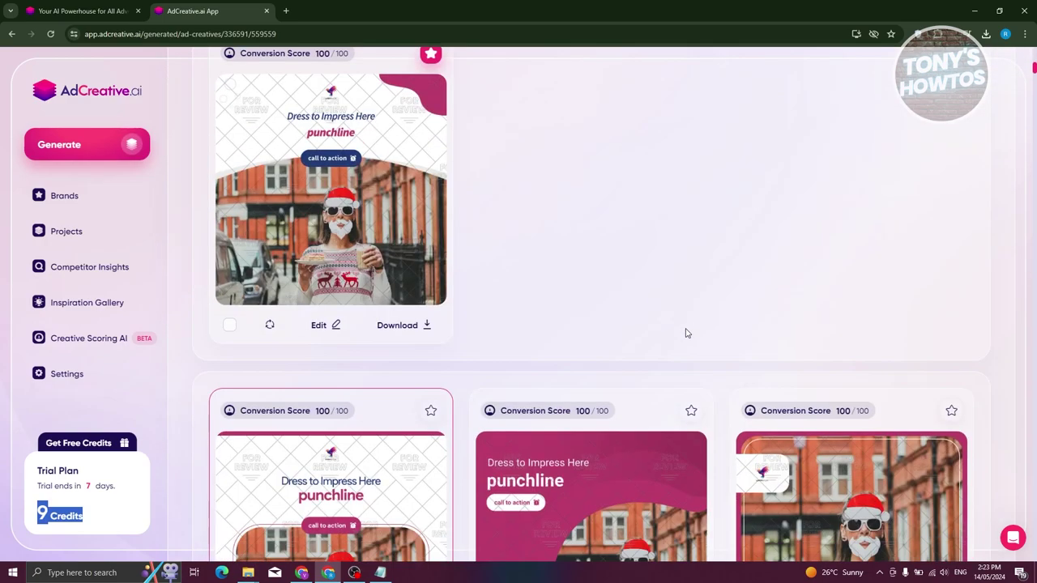
scroll(647, 349, down, 5)
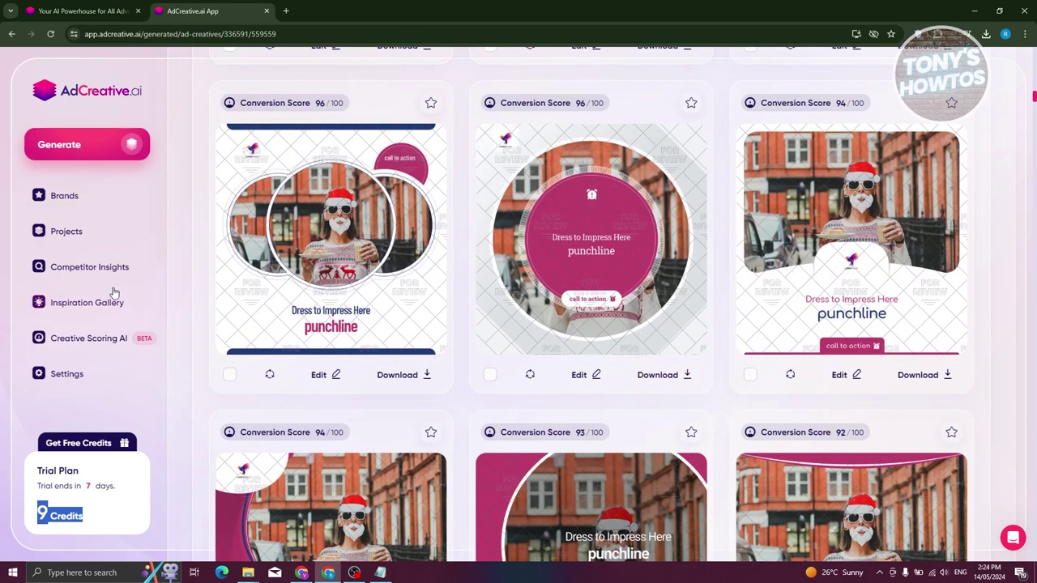
Step: Show the Renzi Shop project list and start a new project to view the available asset types
click(71, 236)
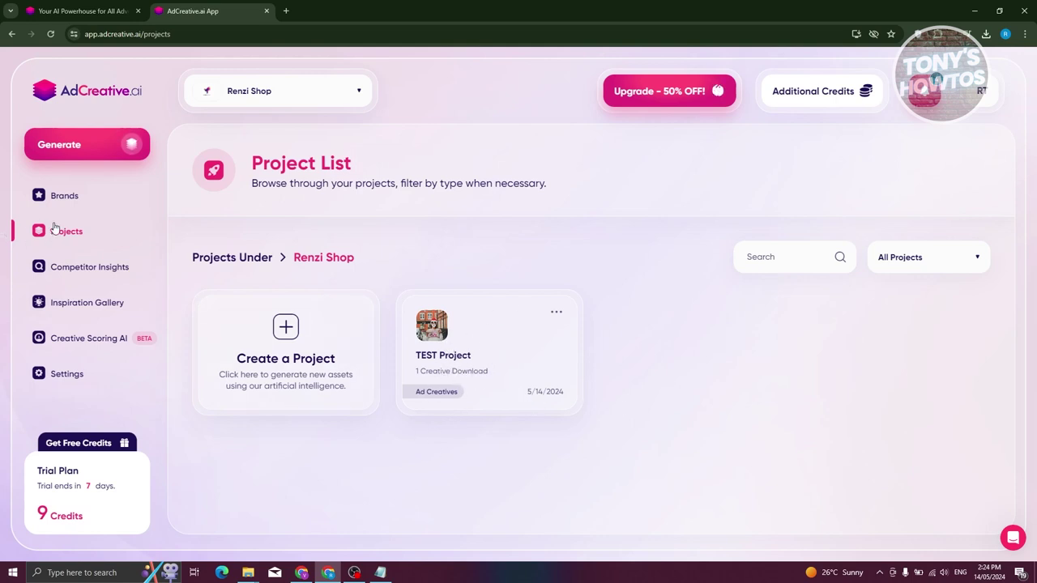
click(294, 328)
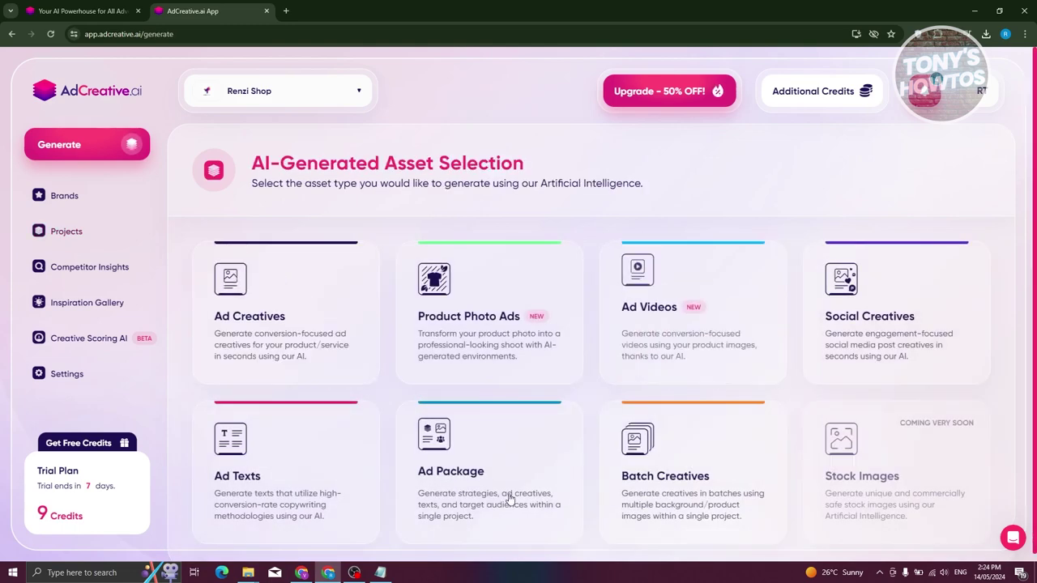
Step: Go to the brand overview and open a new brand setup form to examine its required details
click(81, 196)
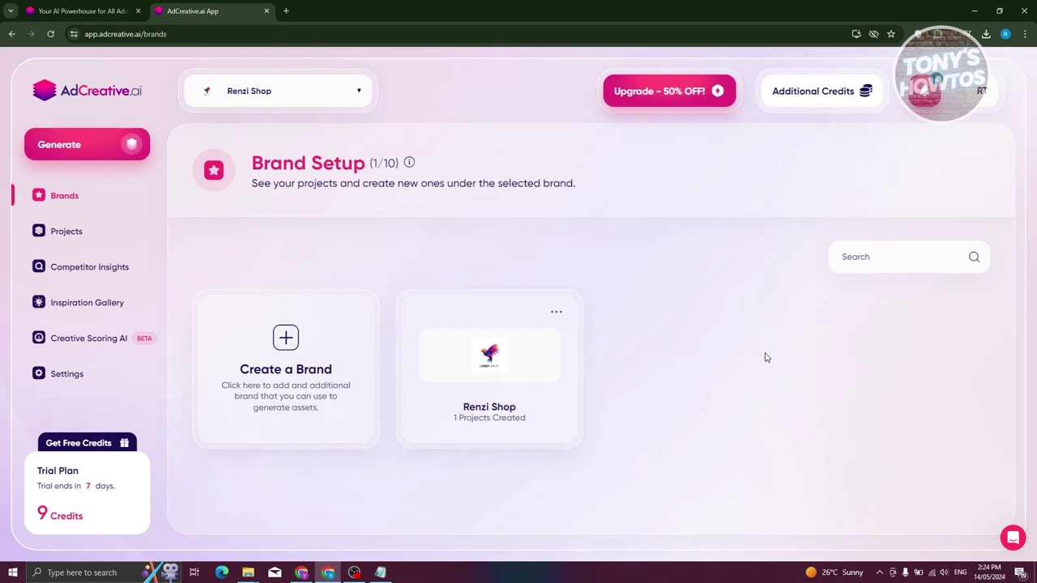
click(274, 354)
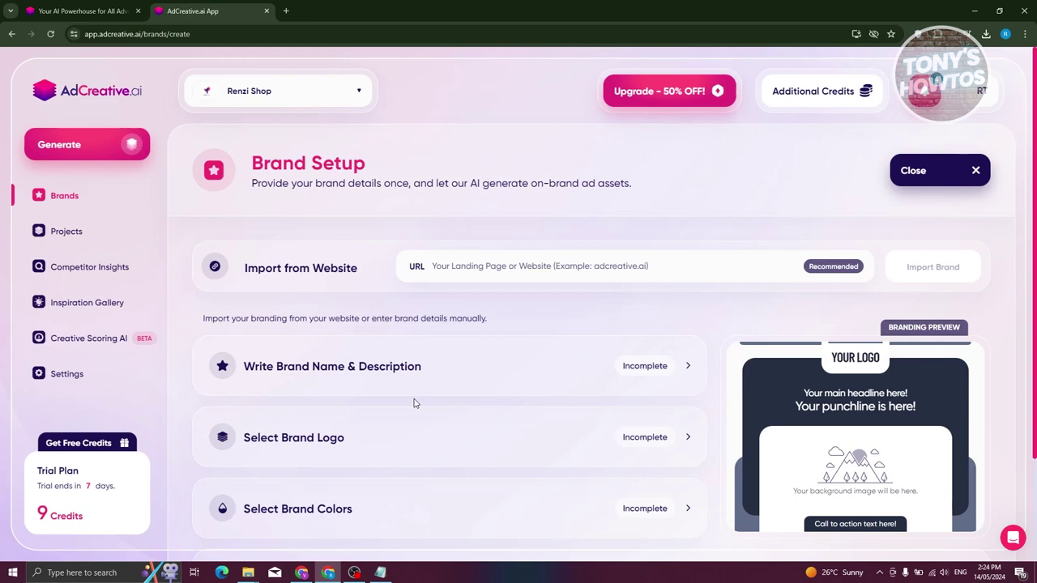
scroll(421, 409, down, 2)
scroll(310, 430, up, 2)
Step: Check the project list, return to the brands, and open the Renzi Shop brand's projects
click(42, 233)
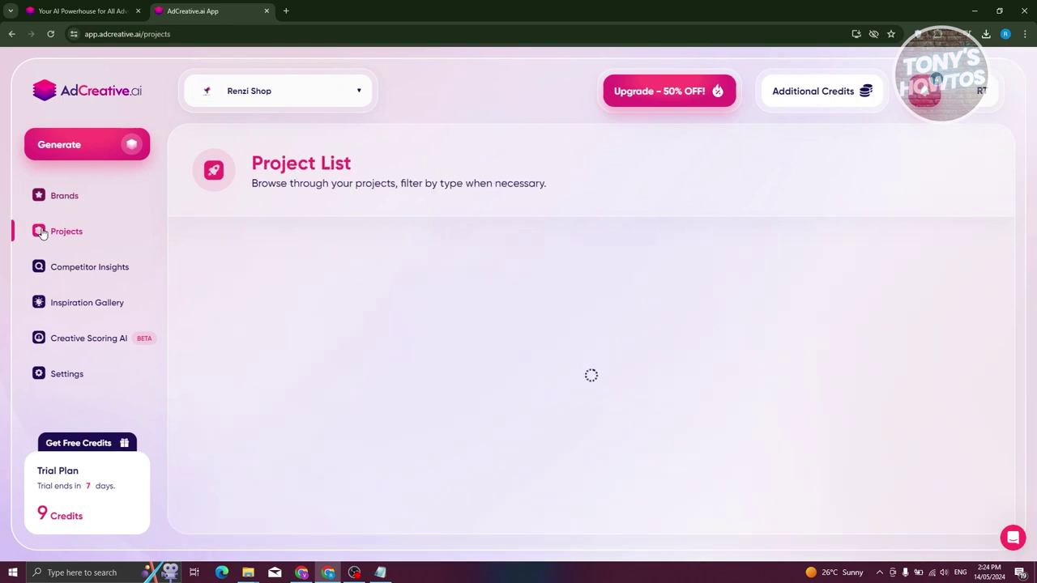
click(81, 197)
click(514, 371)
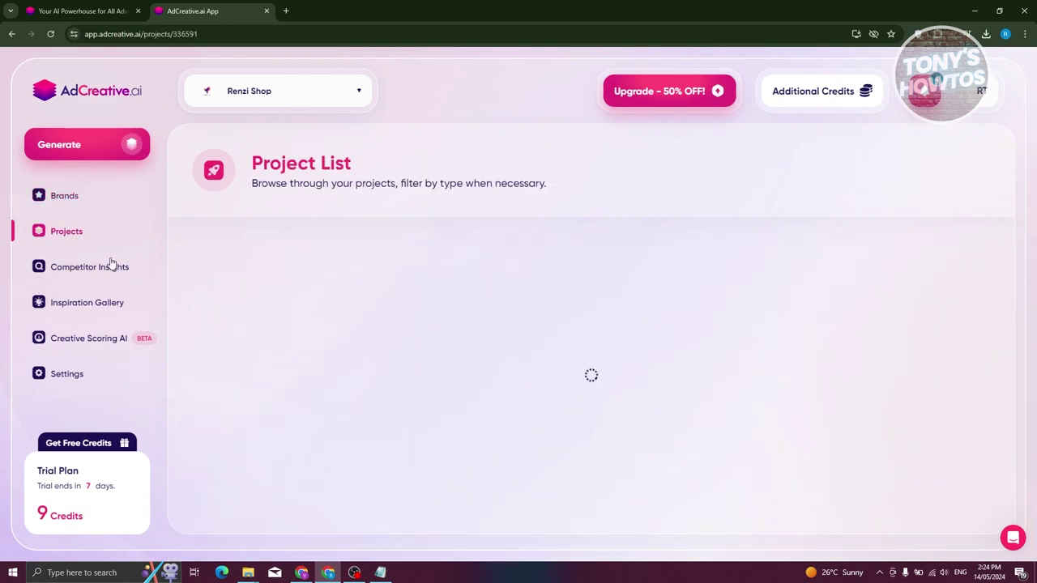